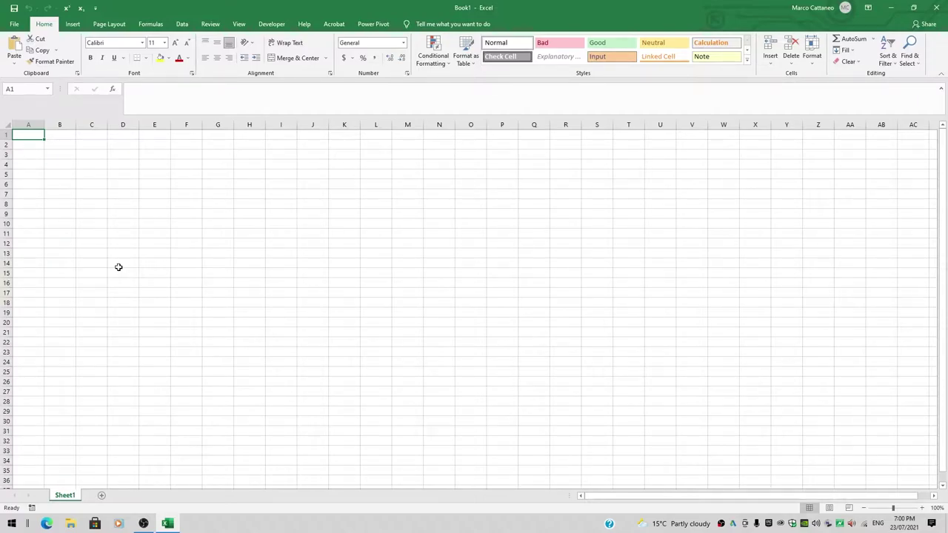
Select columns I, L and M and rows 10, 15 and 21 to demonstrate whole-column and whole-row selection.
left_click(280, 125)
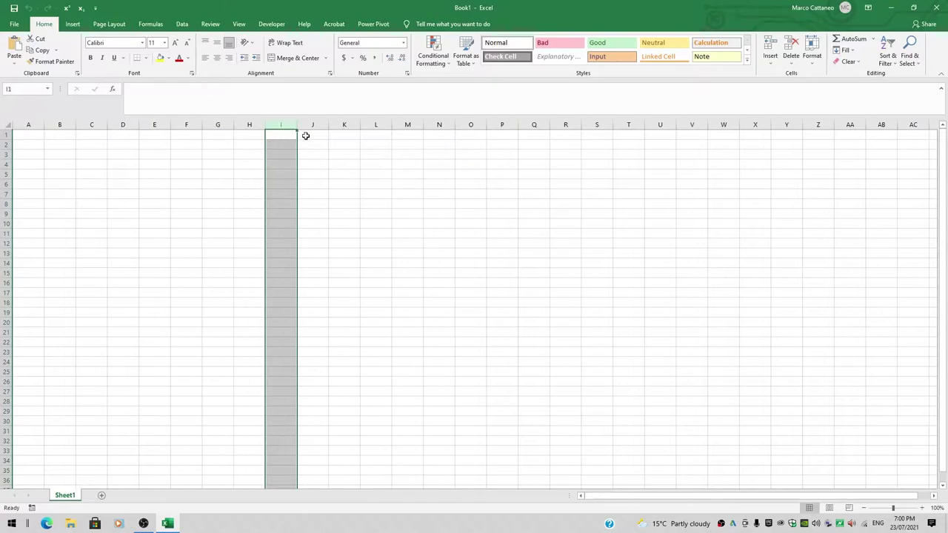
left_click(370, 125)
left_click(408, 124)
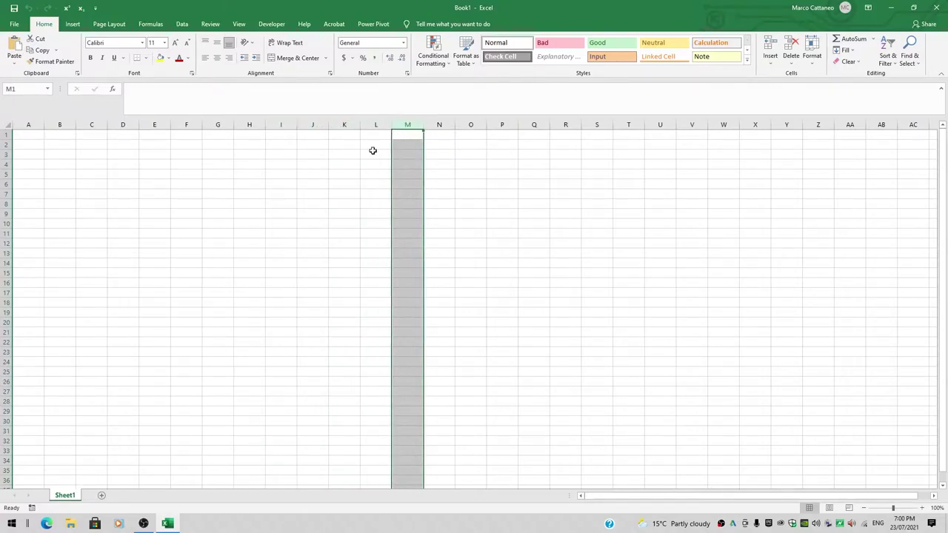
left_click(6, 223)
left_click(6, 272)
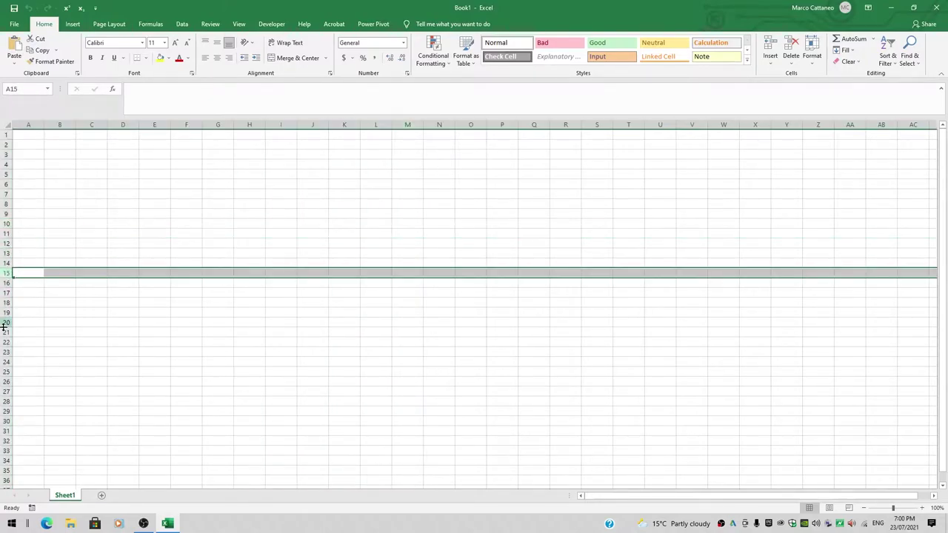
left_click(4, 332)
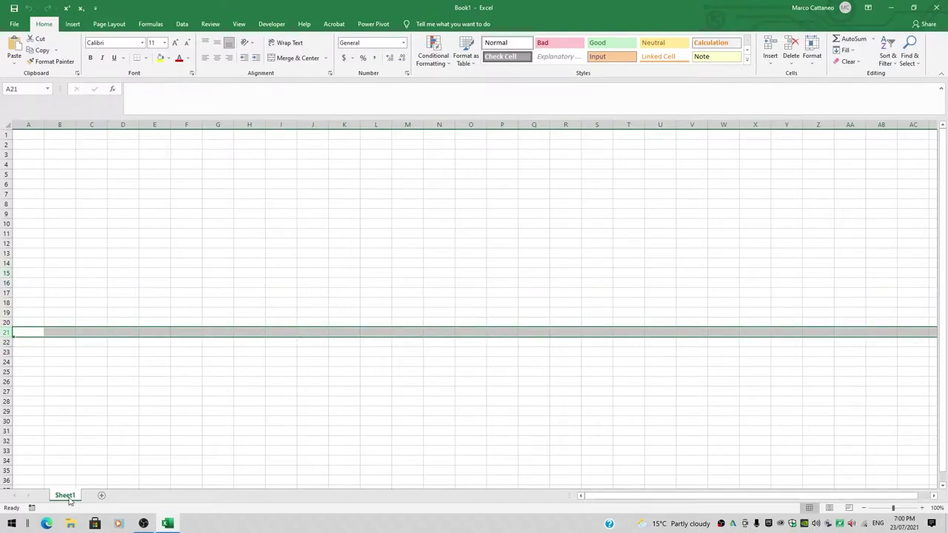
Add worksheets Sheet2, Sheet3, Sheet4 and Sheet5, then return to Sheet1.
left_click(102, 495)
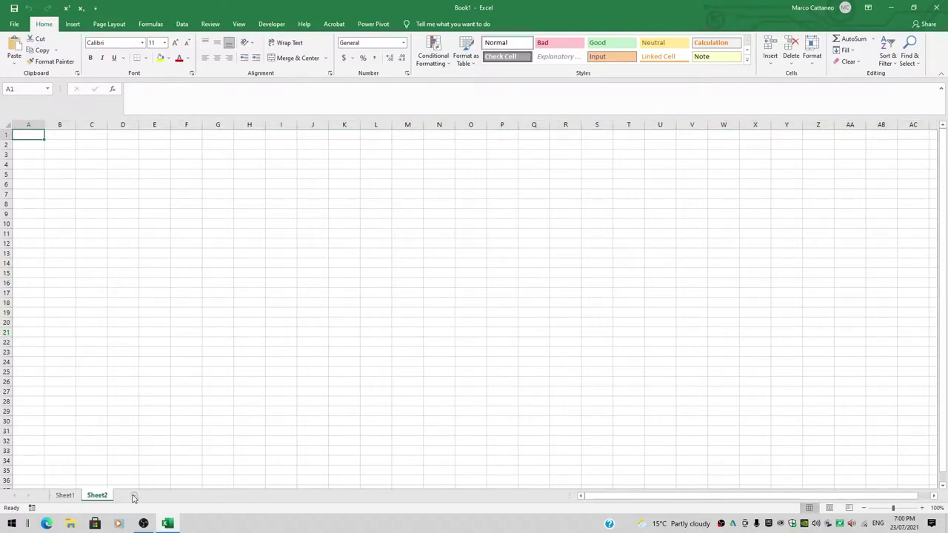
left_click(134, 496)
left_click(167, 495)
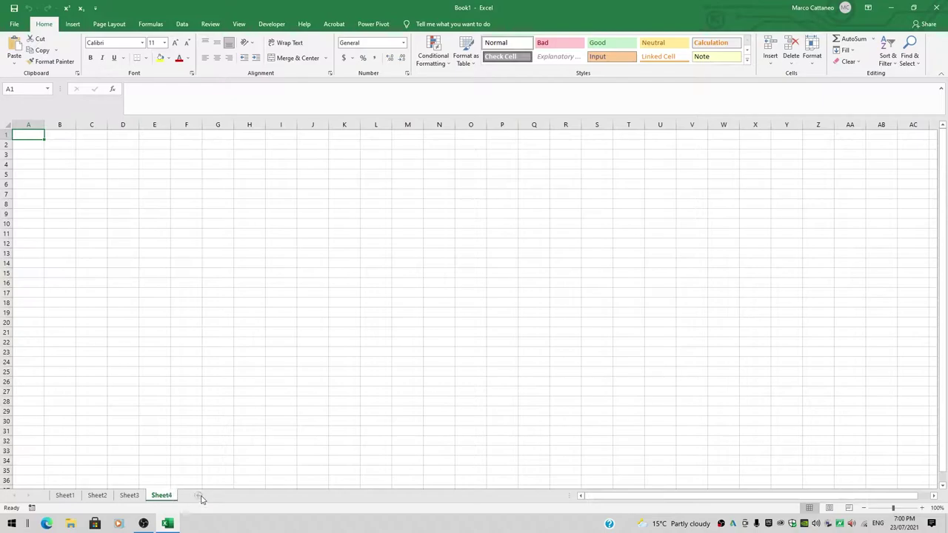
left_click(199, 495)
left_click(65, 495)
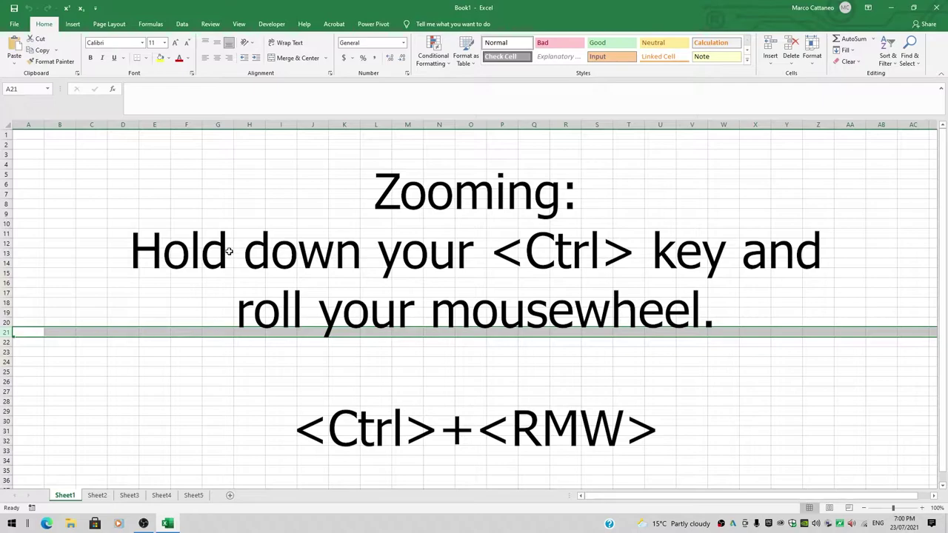
Zoom in, jump from A1 down to row 1048576 with Ctrl+Down, then back to A1.
scroll(228, 251, "up", 13)
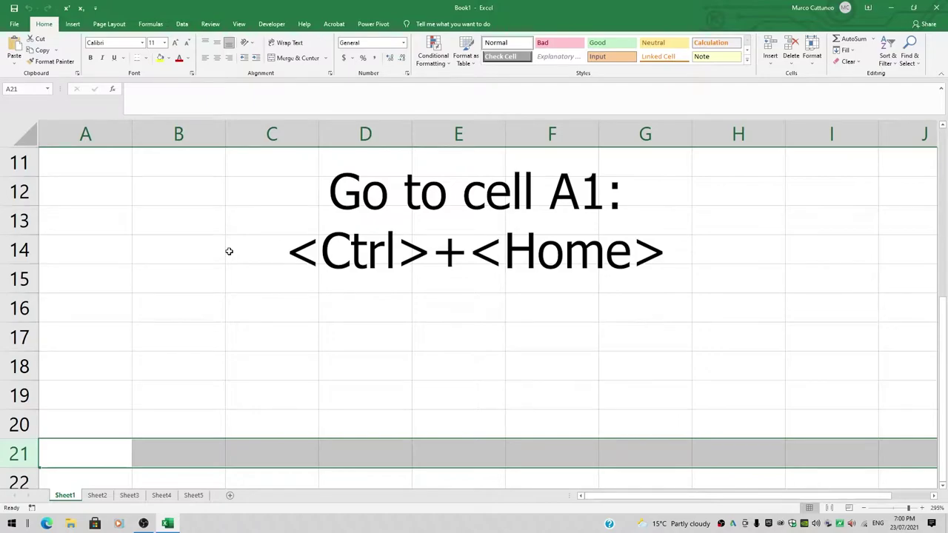
key("ctrl+Home")
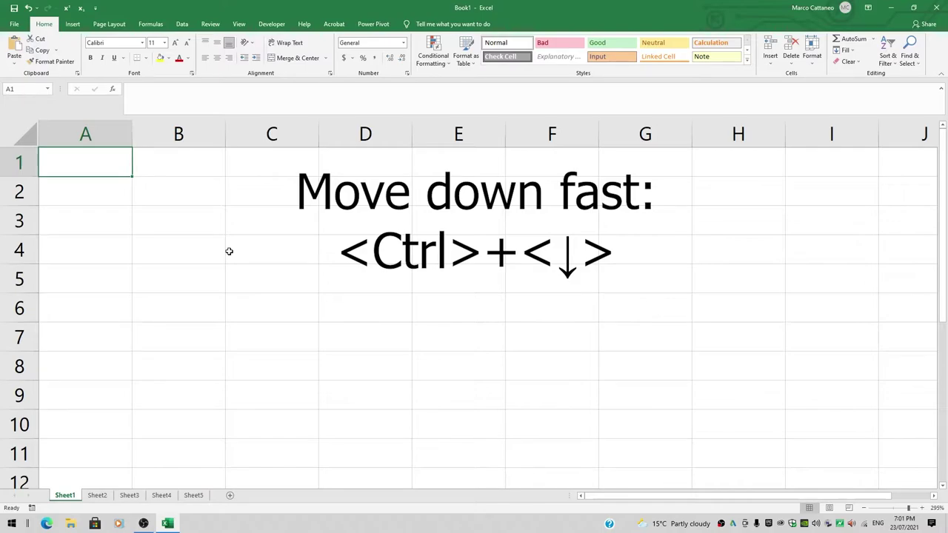
key("ctrl+Down")
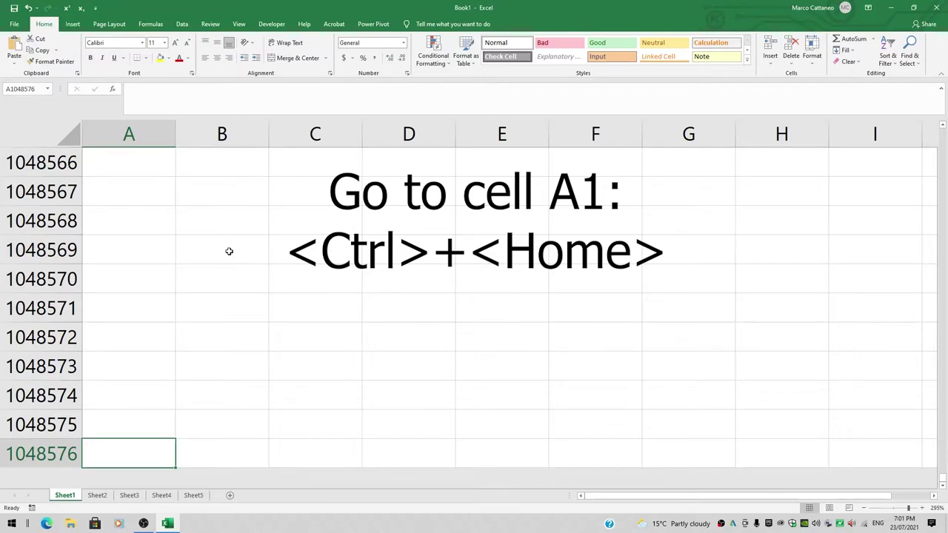
key("ctrl+Home")
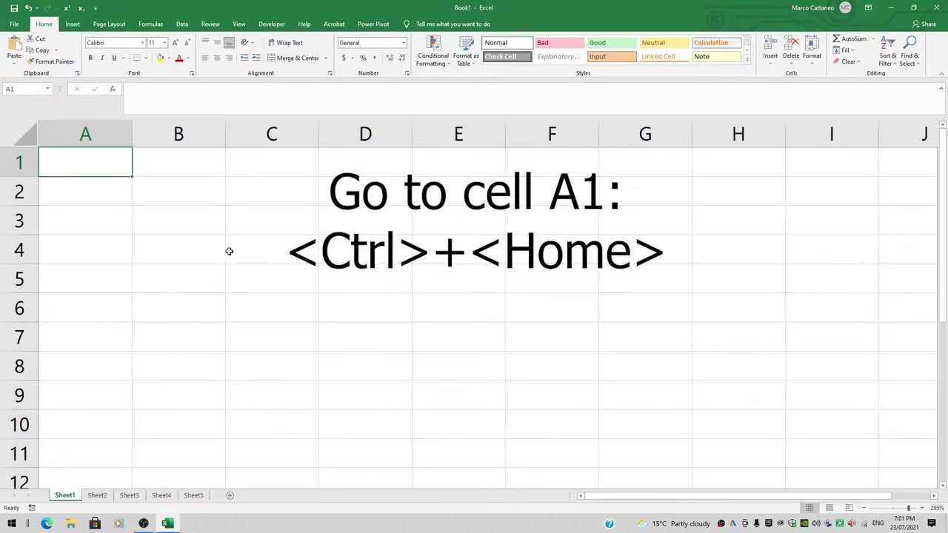
Enter Rows: and 1048576 in A1:B1, label A2 Columns:, then jump to column XFD.
type("Rows")
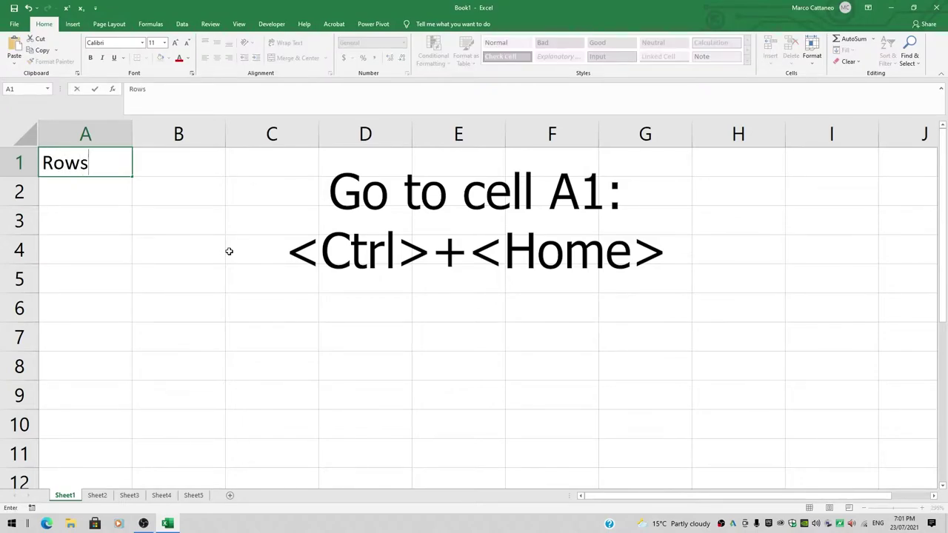
type(":")
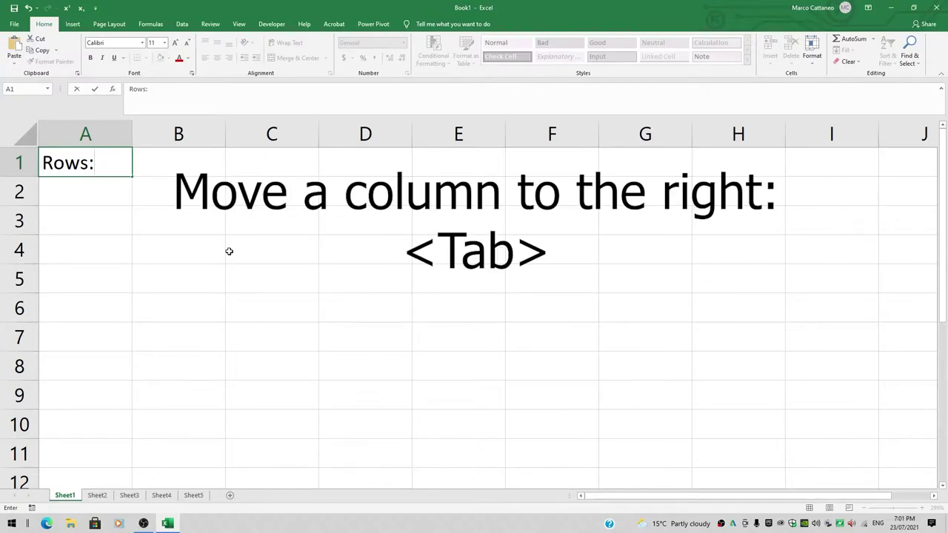
key("Tab")
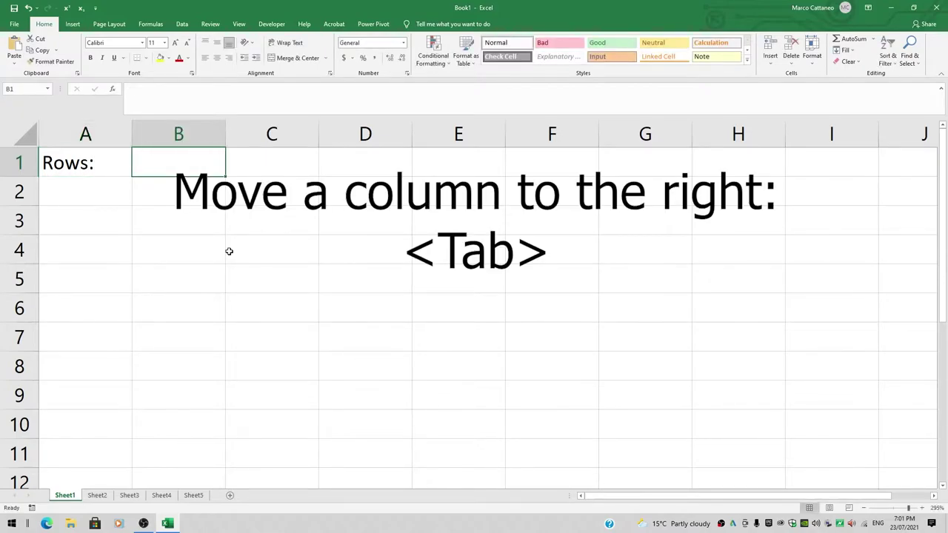
type("1048")
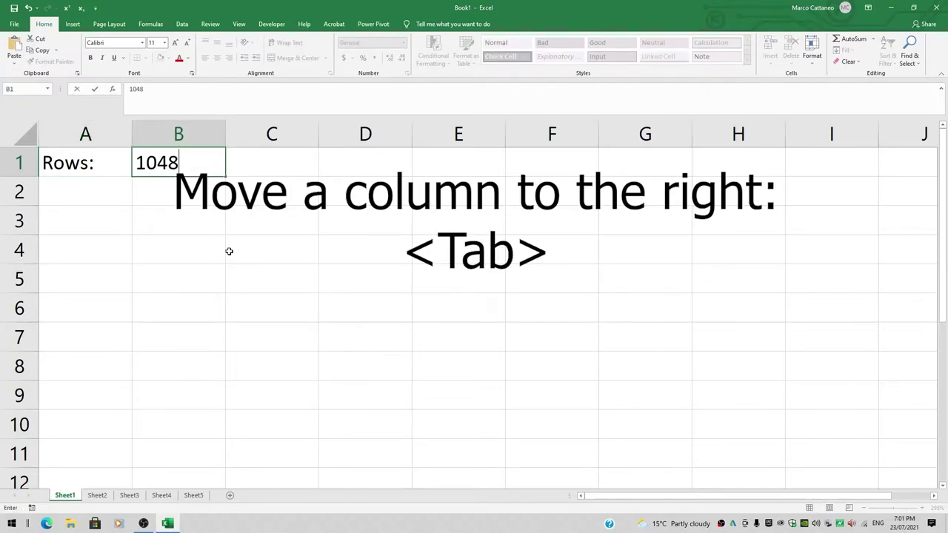
type("576")
key("Return")
type("Columns:")
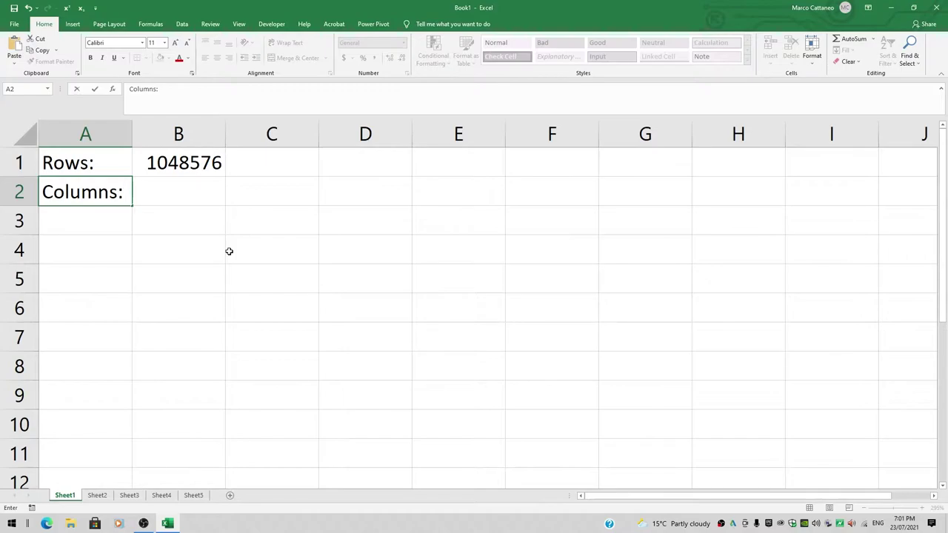
key("Tab")
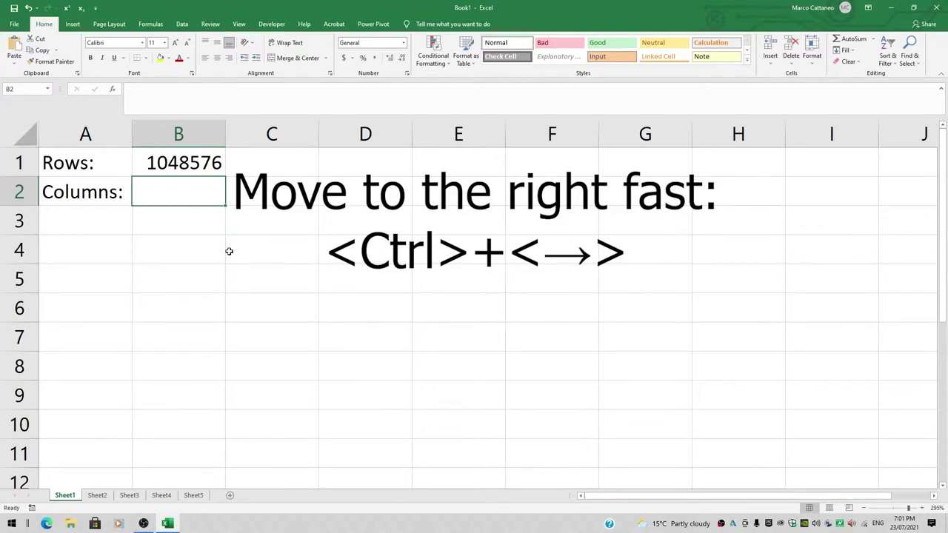
key("ctrl+Right")
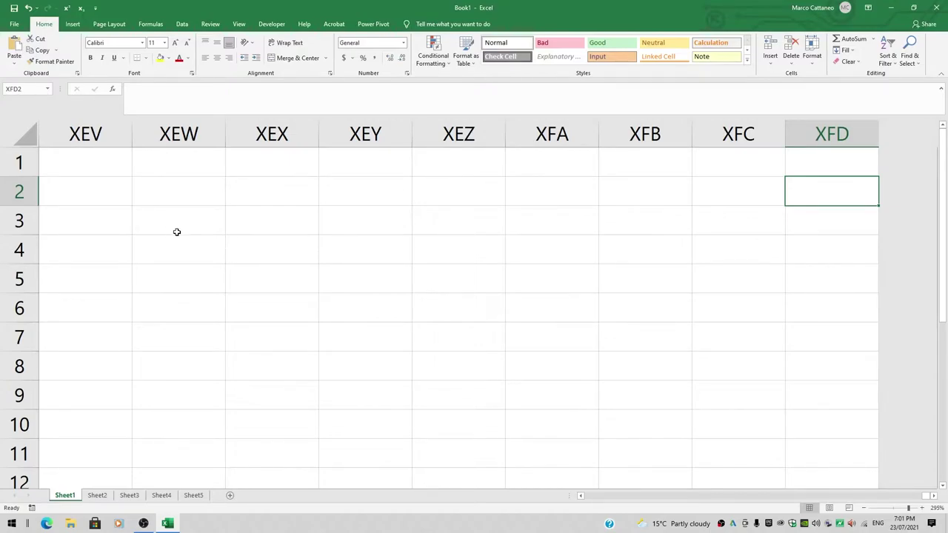
Turn on R1C1 reference style in Options > Formulas so the last column shows as 16384.
left_click(17, 26)
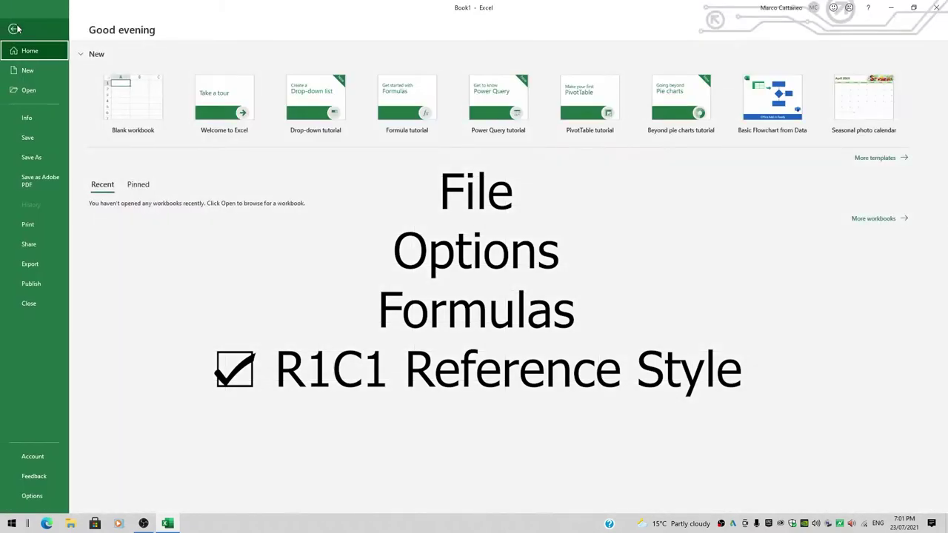
left_click(31, 497)
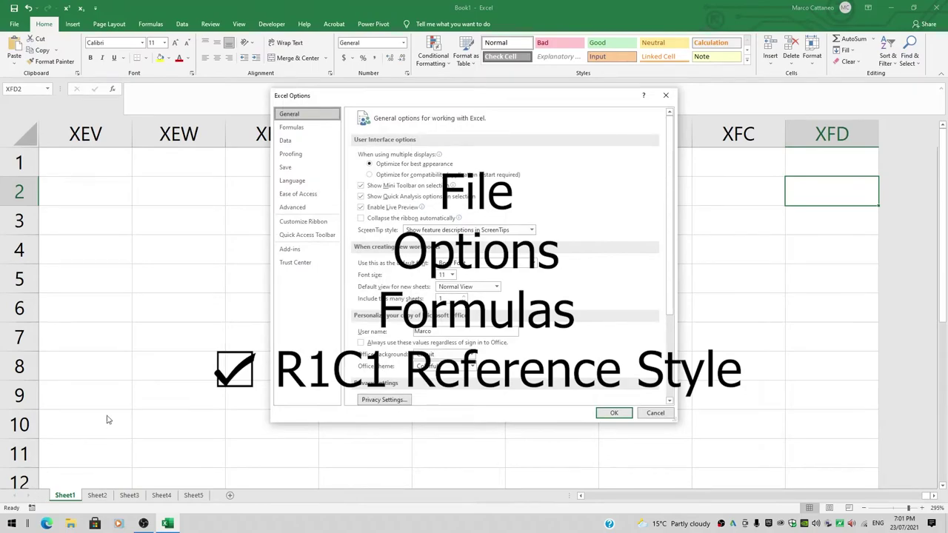
left_click(292, 127)
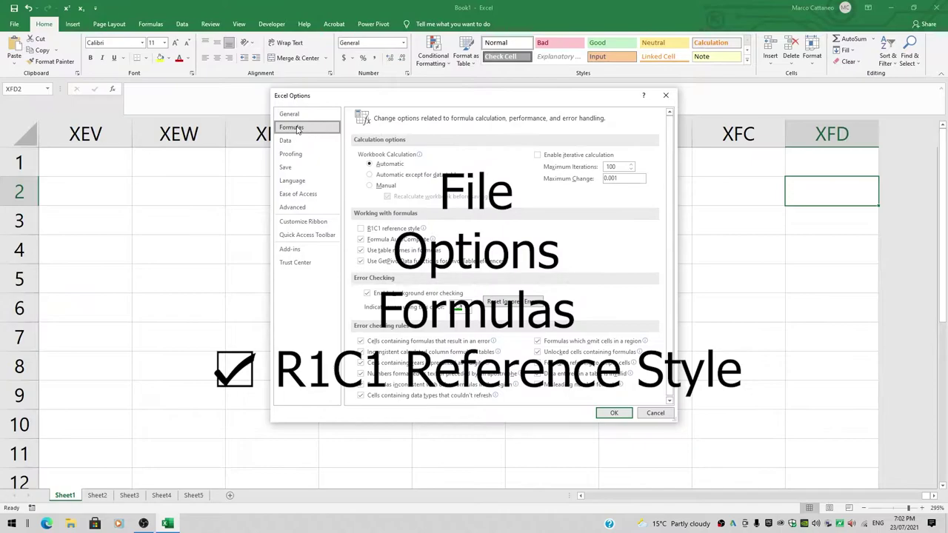
left_click(362, 230)
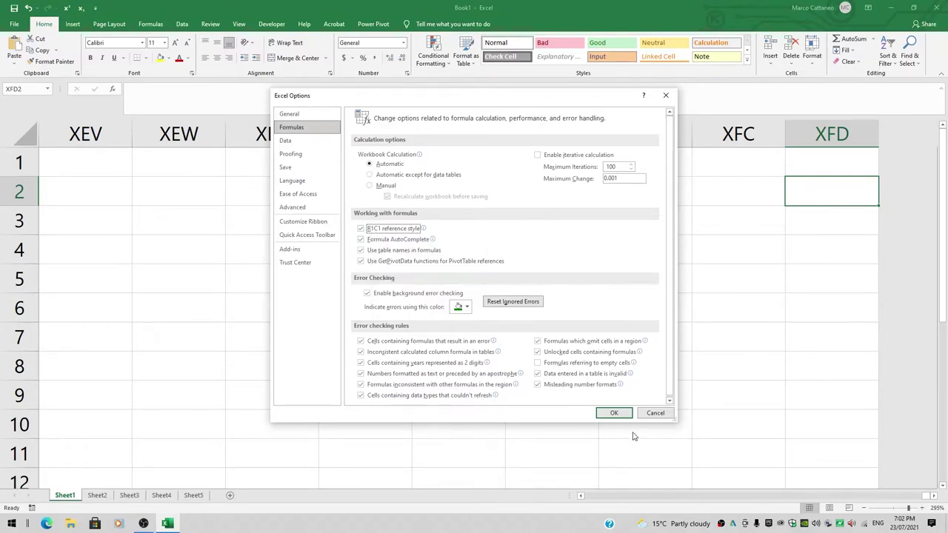
left_click(614, 412)
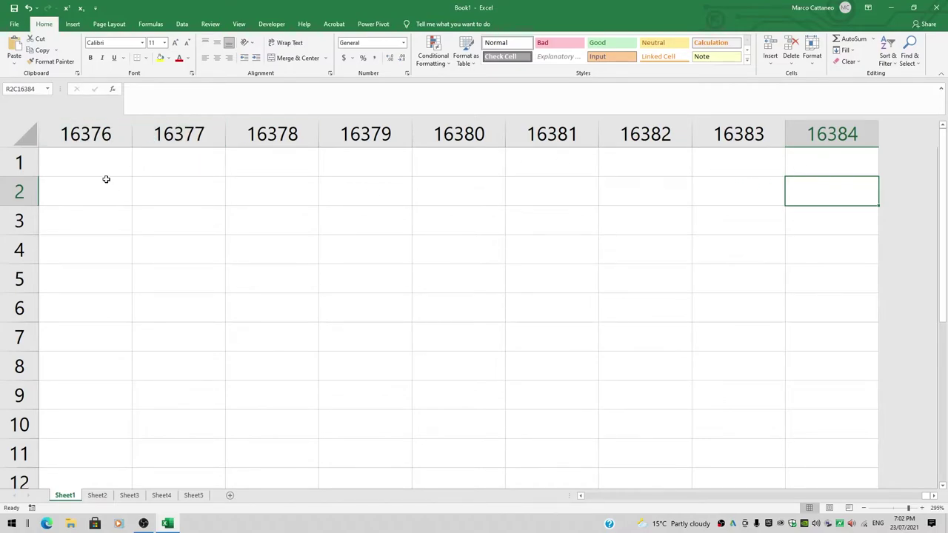
Uncheck R1C1 reference style in Options > Formulas to restore lettered column headings.
left_click(15, 26)
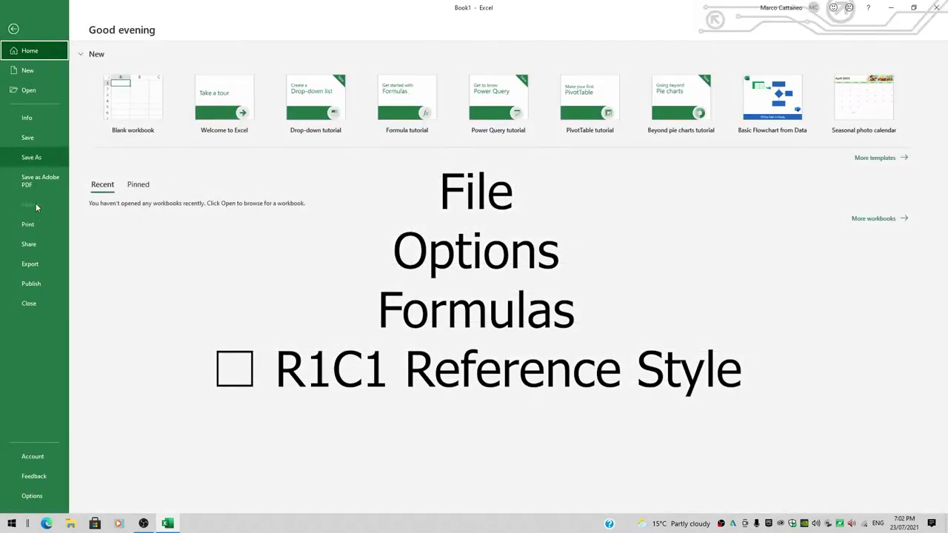
left_click(32, 496)
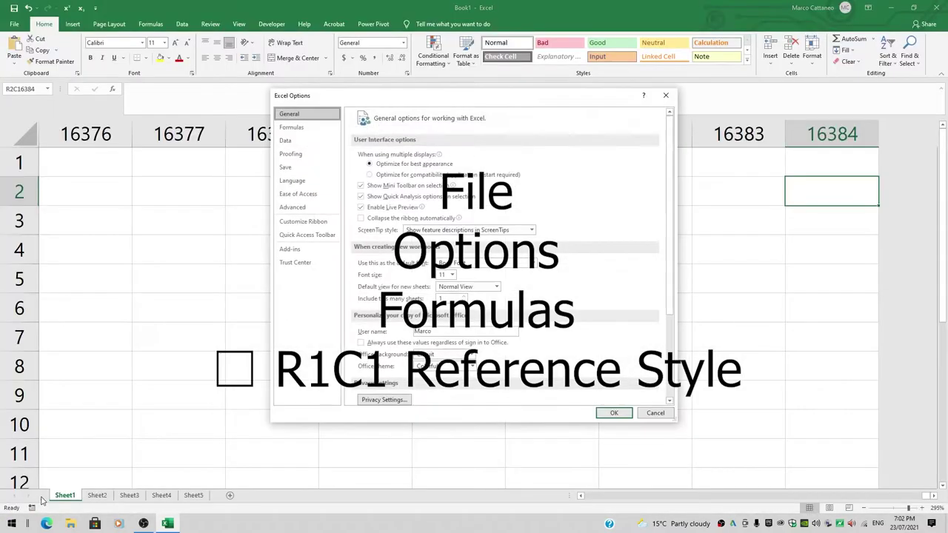
left_click(297, 127)
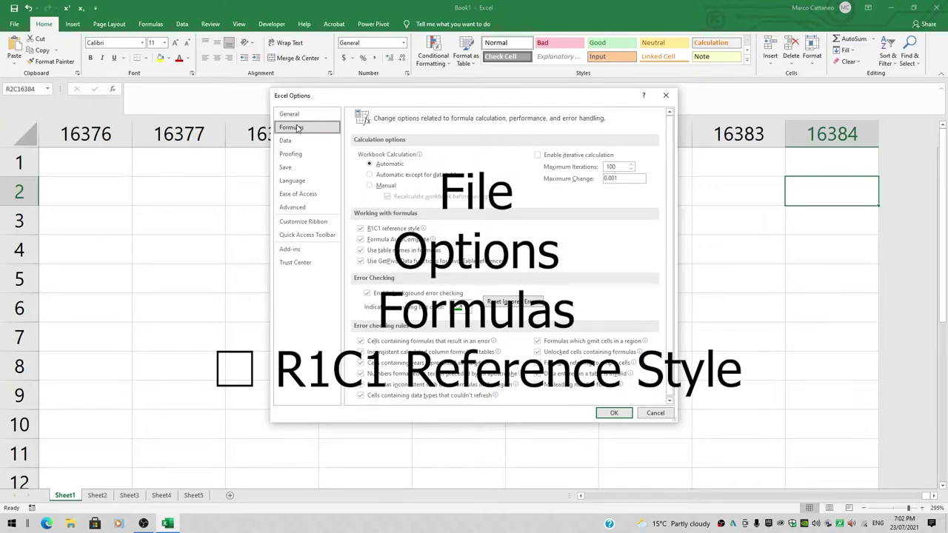
left_click(361, 230)
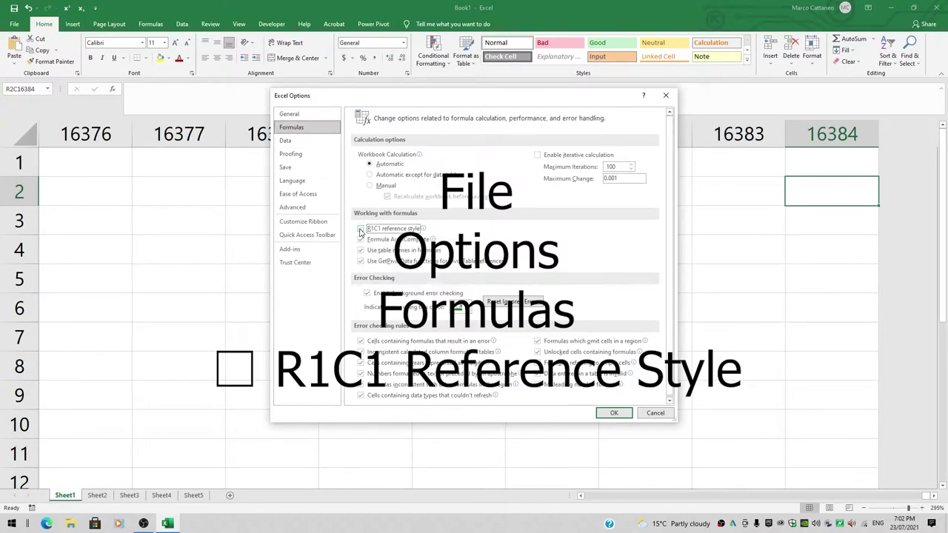
left_click(612, 413)
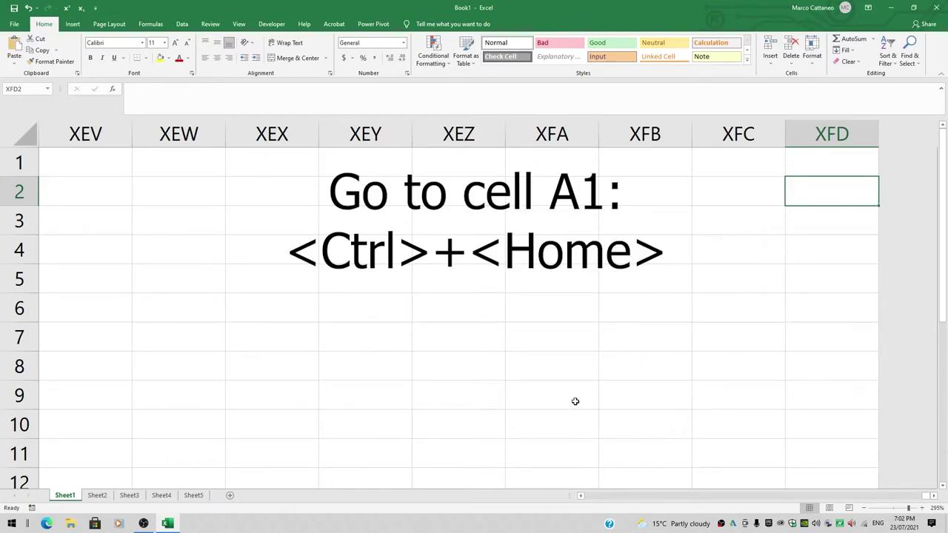
Enter 16384 in cell B2 as the column count.
key("ctrl+Home")
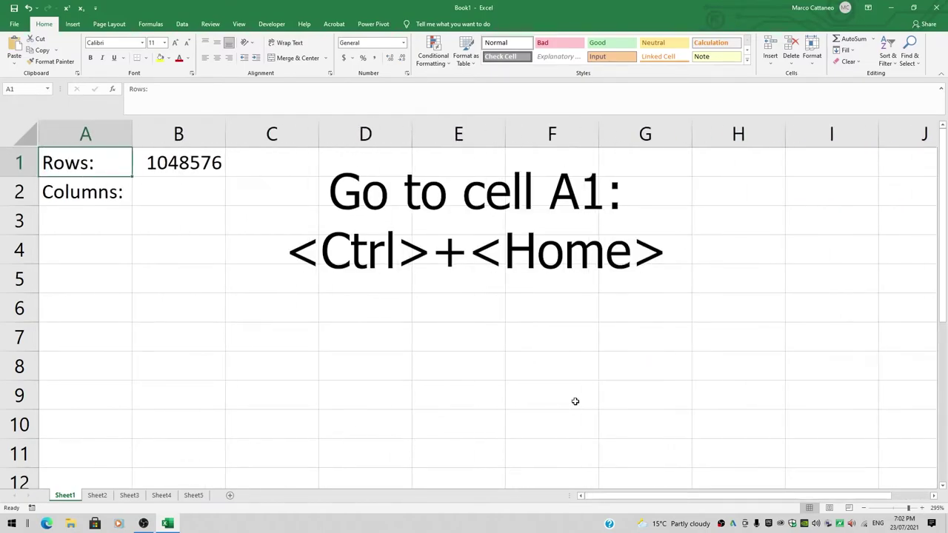
left_click(184, 195)
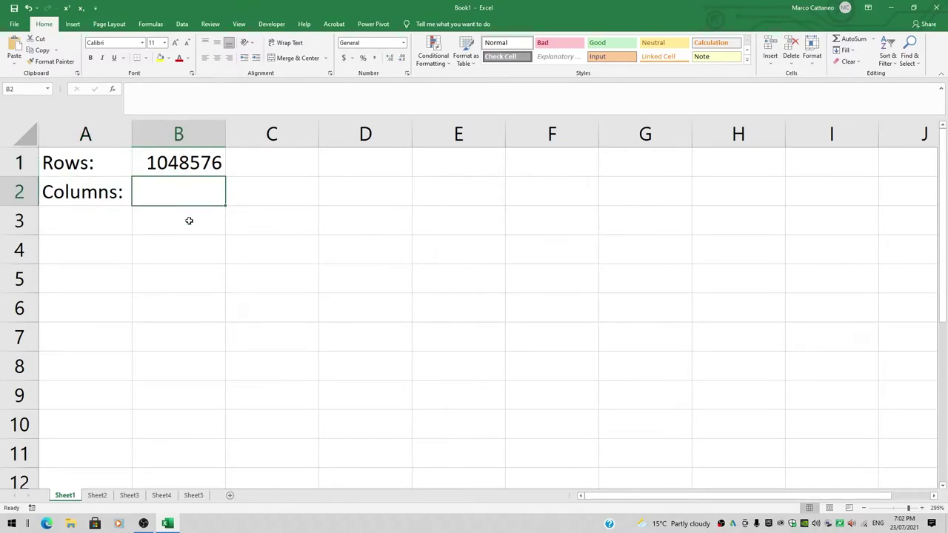
type("16384")
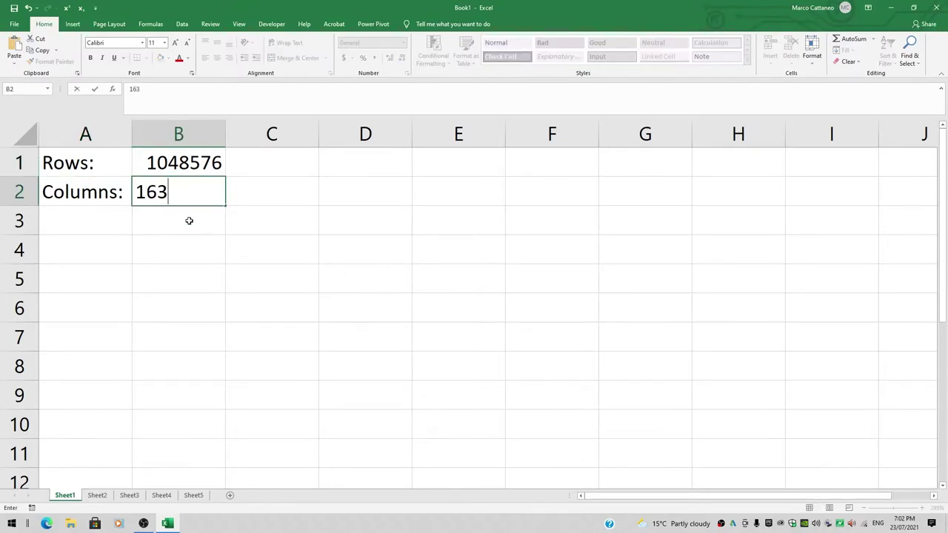
double_click(189, 220)
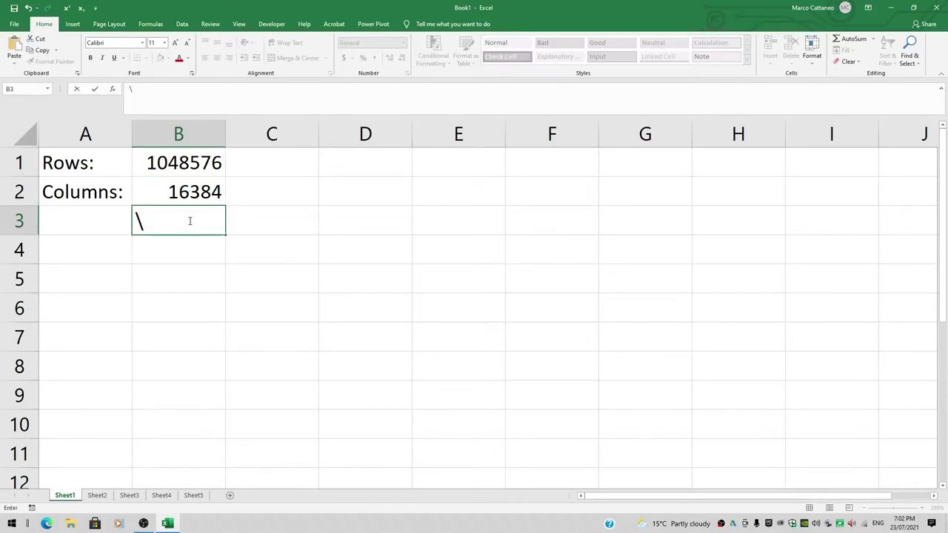
Type the Worksheets: label in A3 and move to cell B3.
key("Left")
type("W")
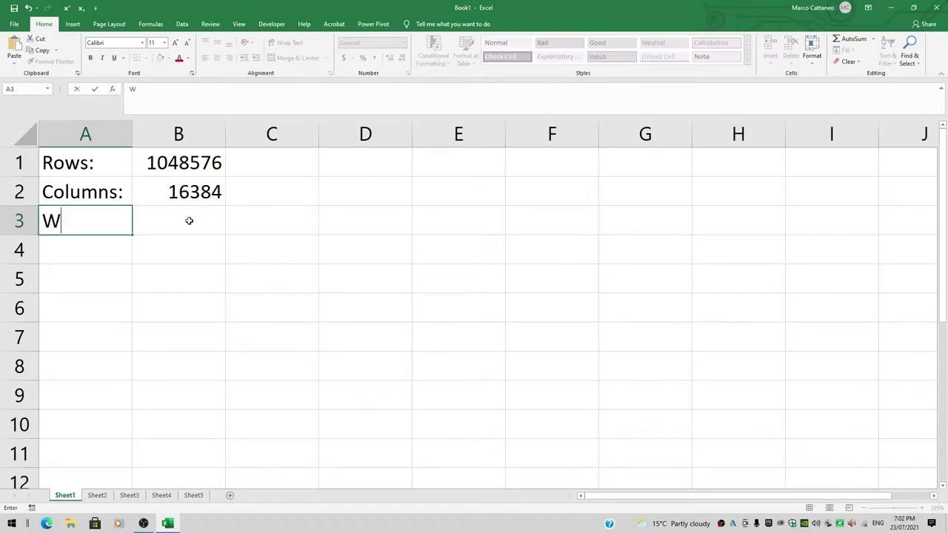
type("orksheets:")
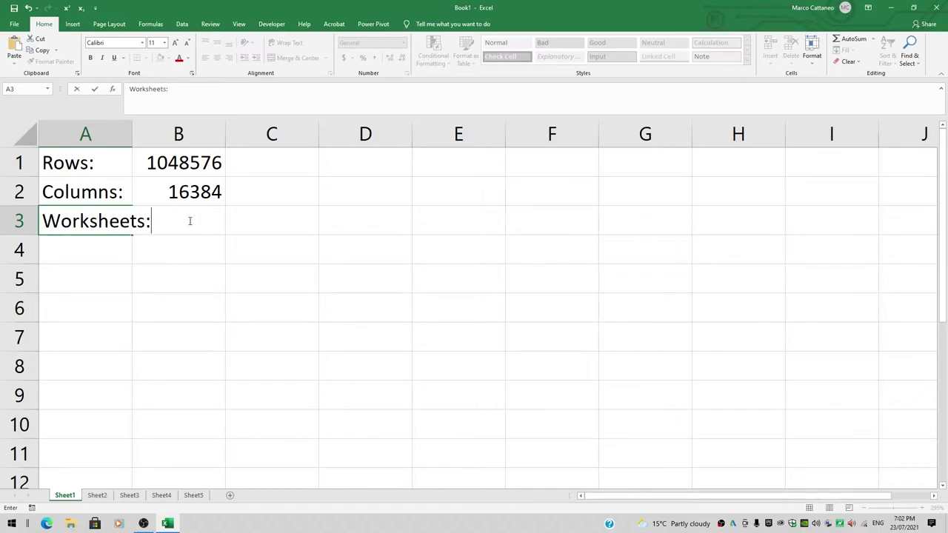
key("Return")
key("Up")
key("Right")
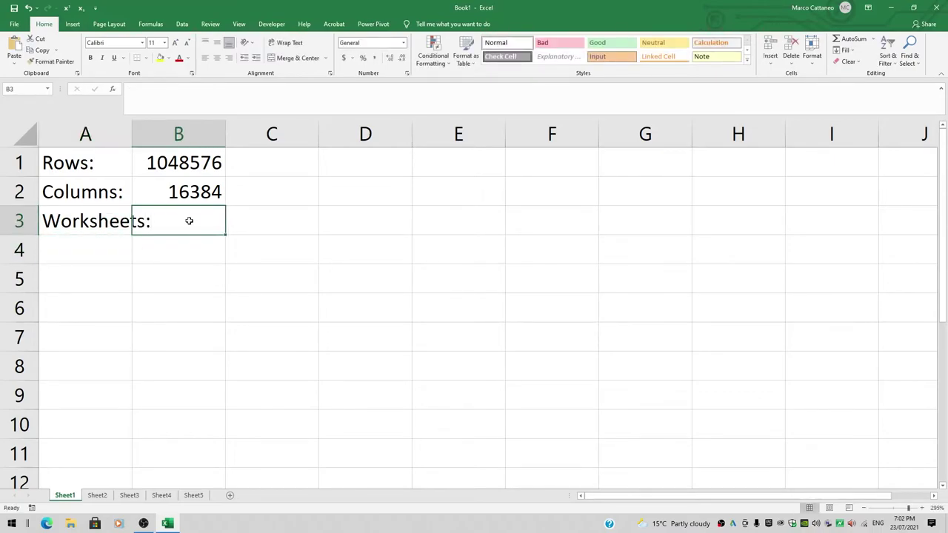
Add three new blank worksheets, Sheet6, Sheet7 and Sheet8.
left_click(230, 496)
left_click(261, 495)
left_click(294, 496)
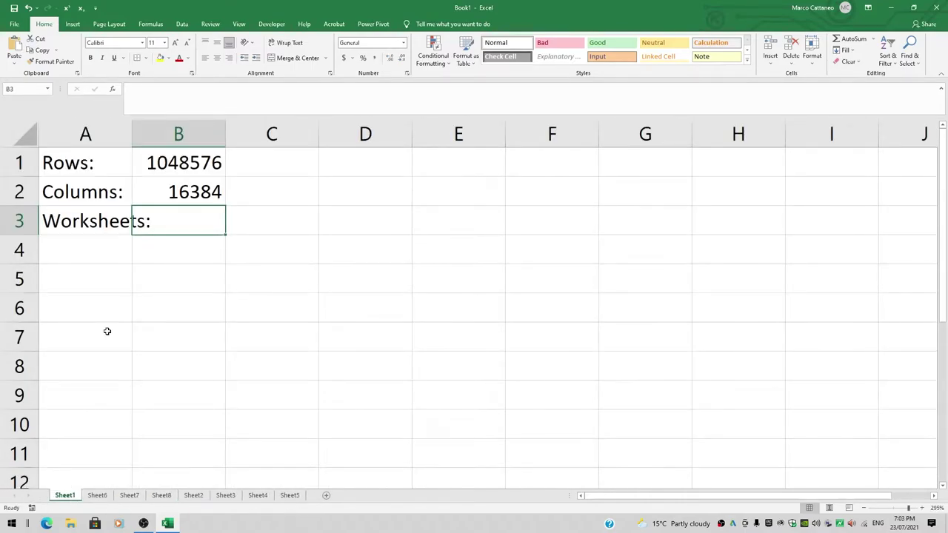
left_click(13, 25)
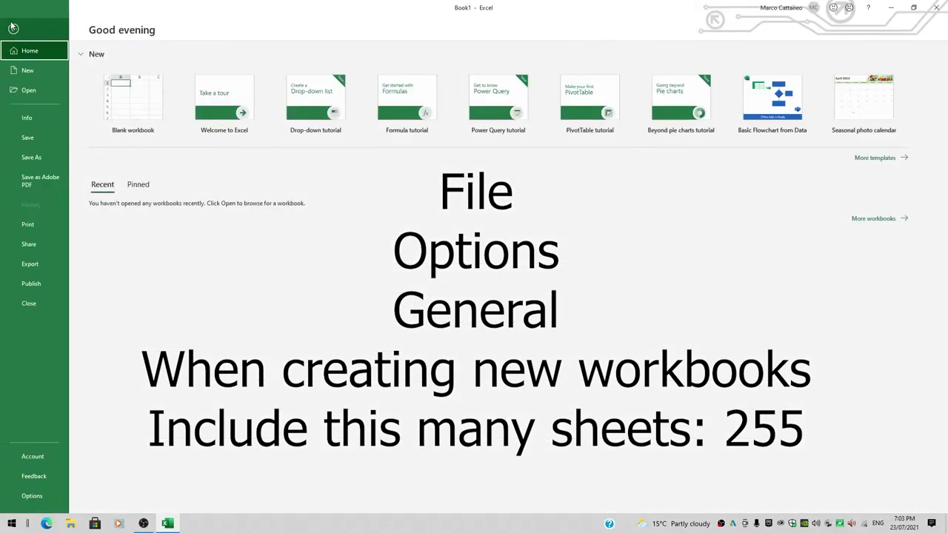
left_click(33, 497)
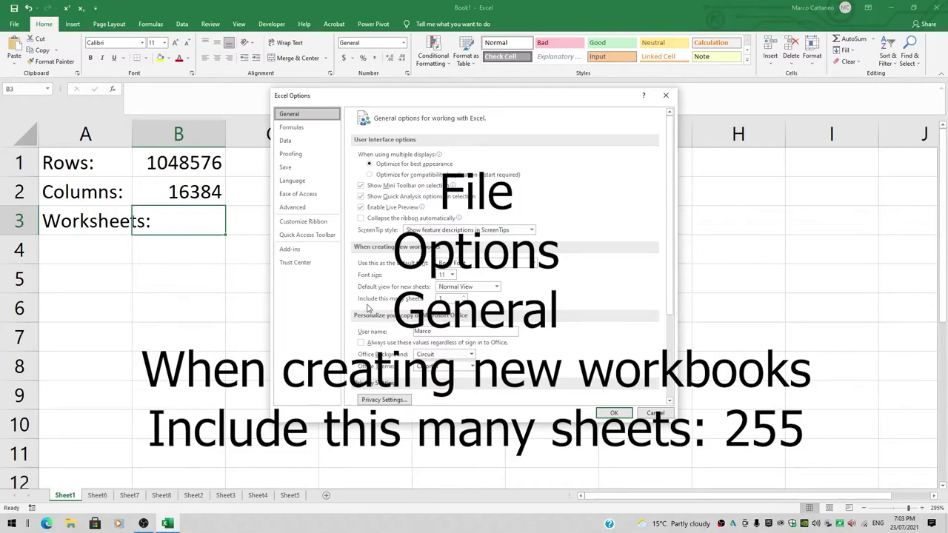
left_click(450, 298)
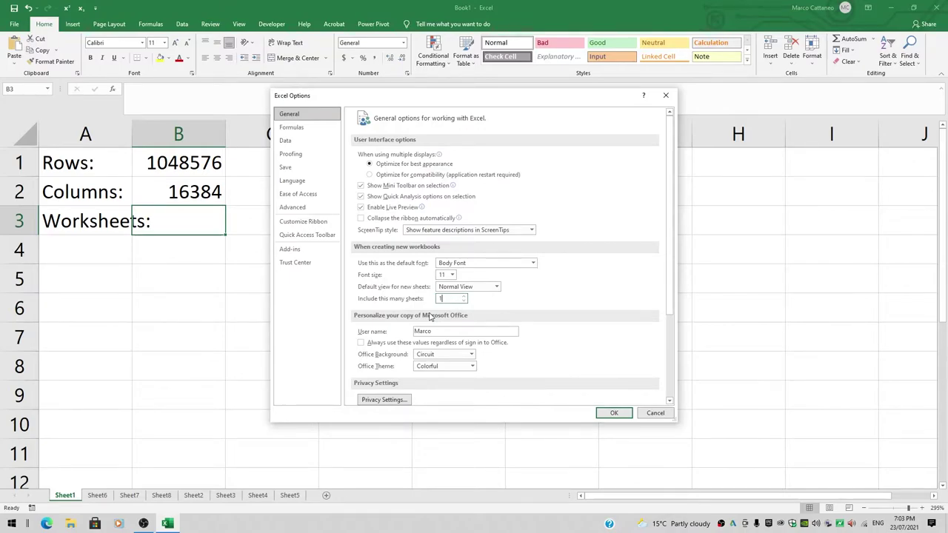
key("BackSpace")
type("255")
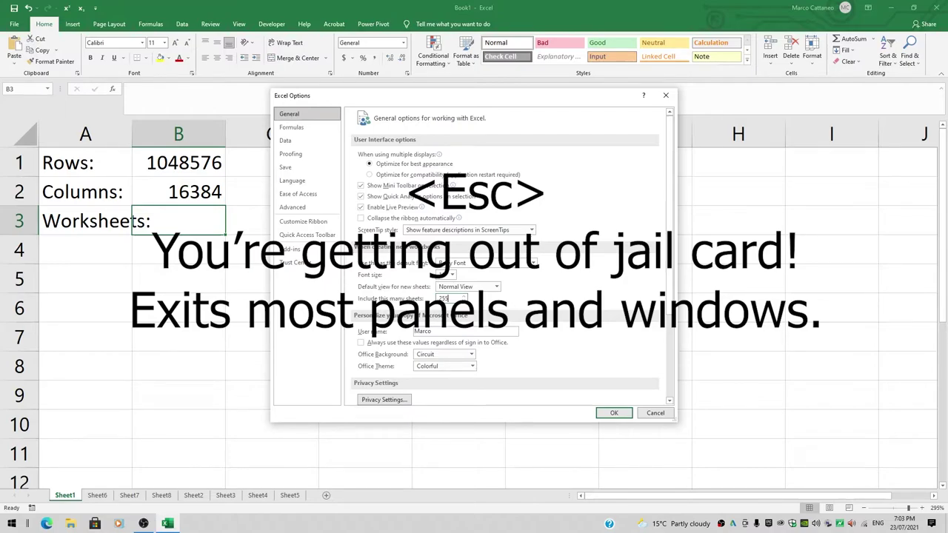
key("Escape")
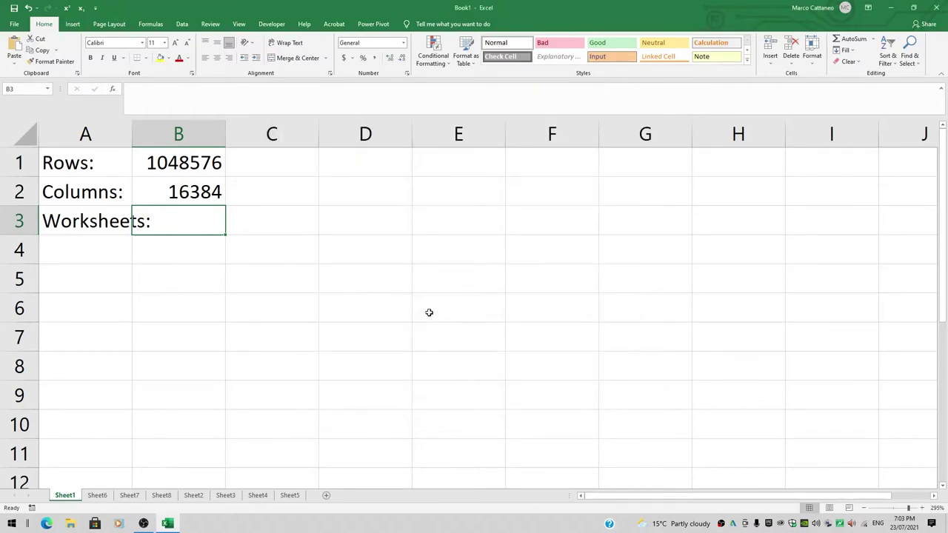
Enter 255 in B3, autofit column A to its labels, and select A4.
type("255")
key("Return")
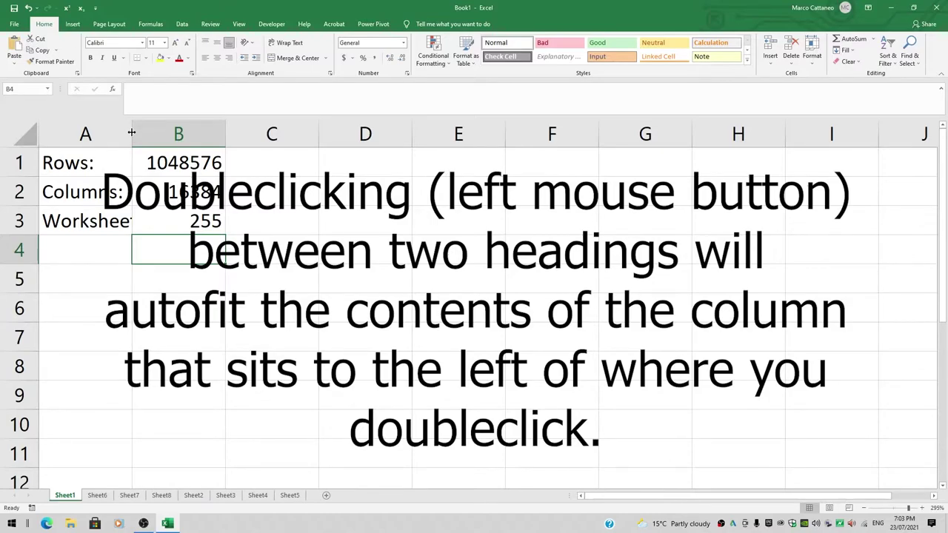
double_click(131, 133)
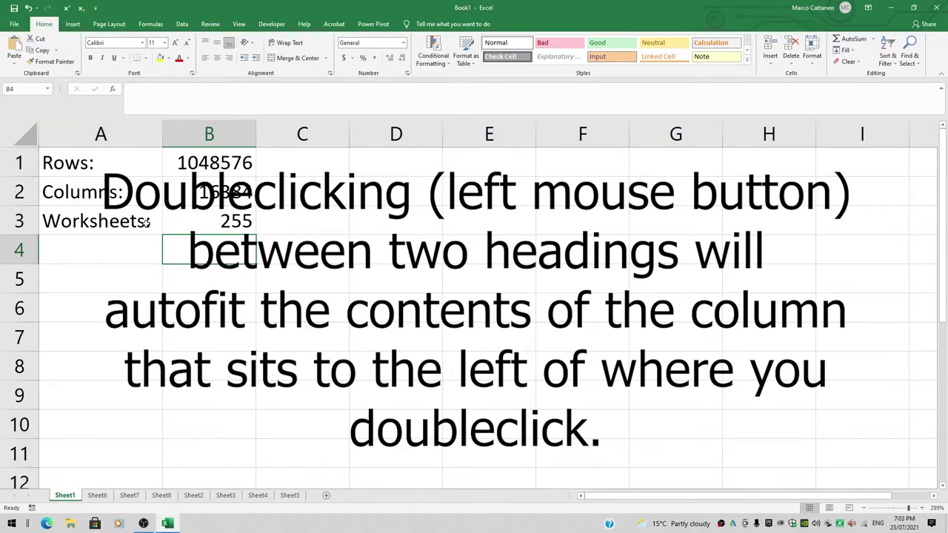
left_click(95, 254)
Label A4 Cells: and enter =B1*B2*B3 in B4 for the total cell count.
type("Cells:")
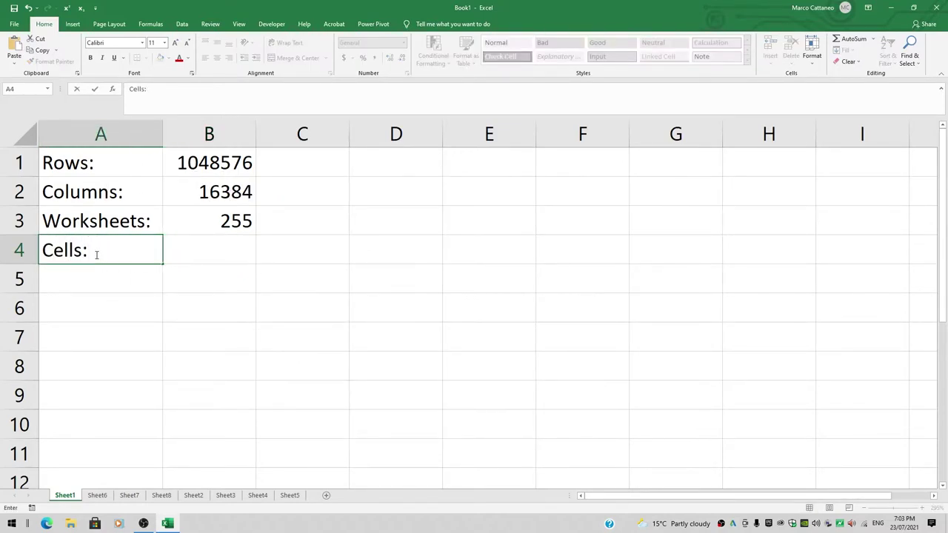
key("Tab")
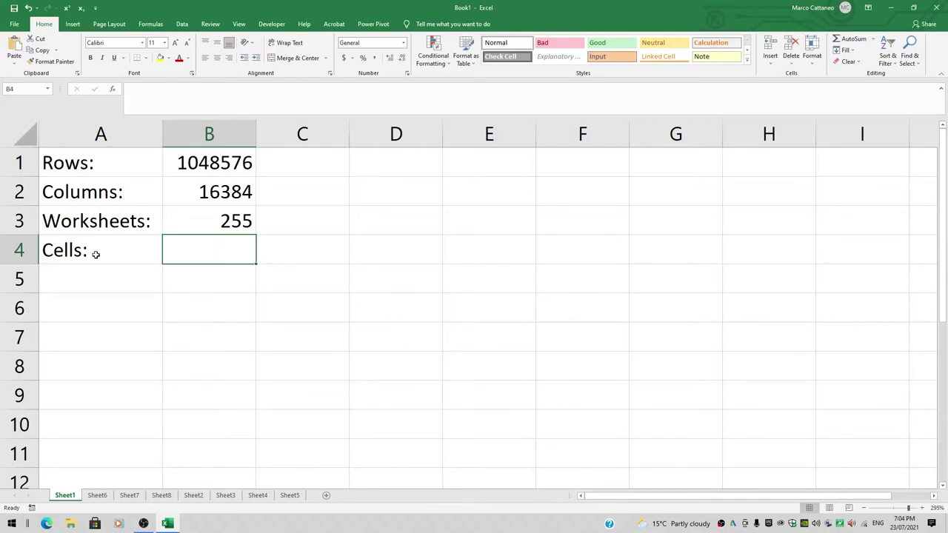
type("=")
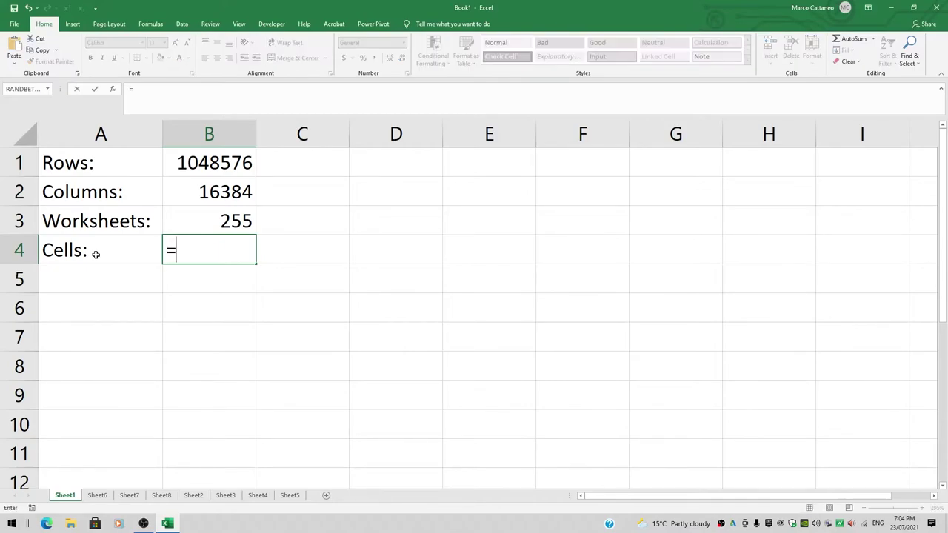
left_click(204, 163)
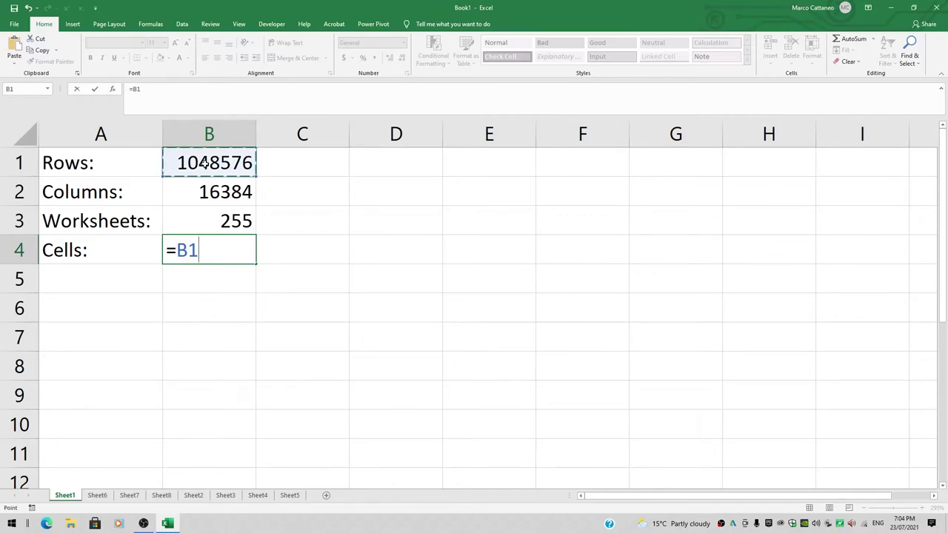
type("*")
left_click(207, 191)
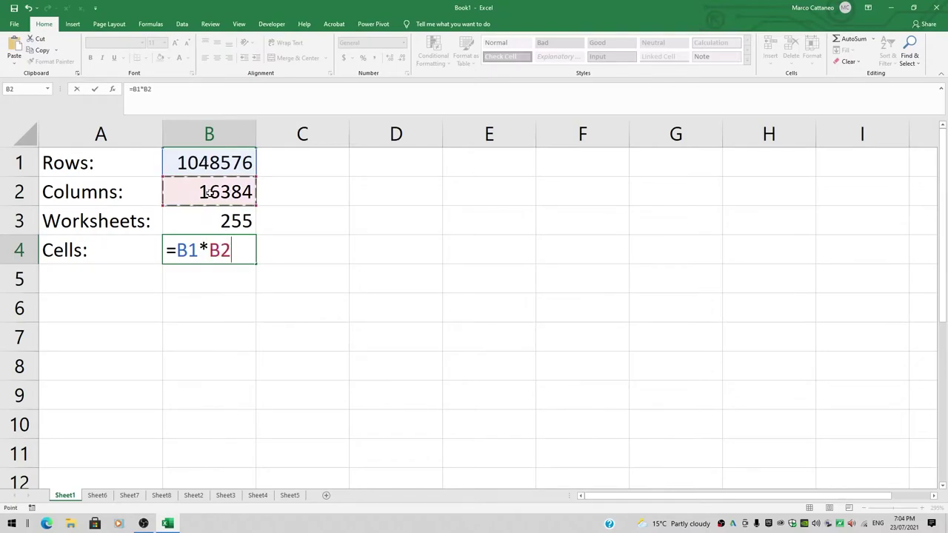
type("*")
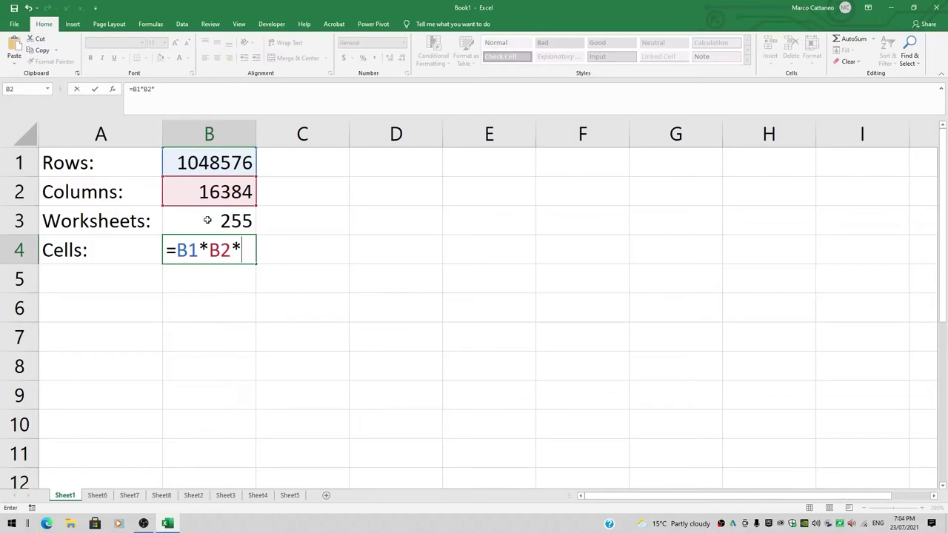
left_click(207, 220)
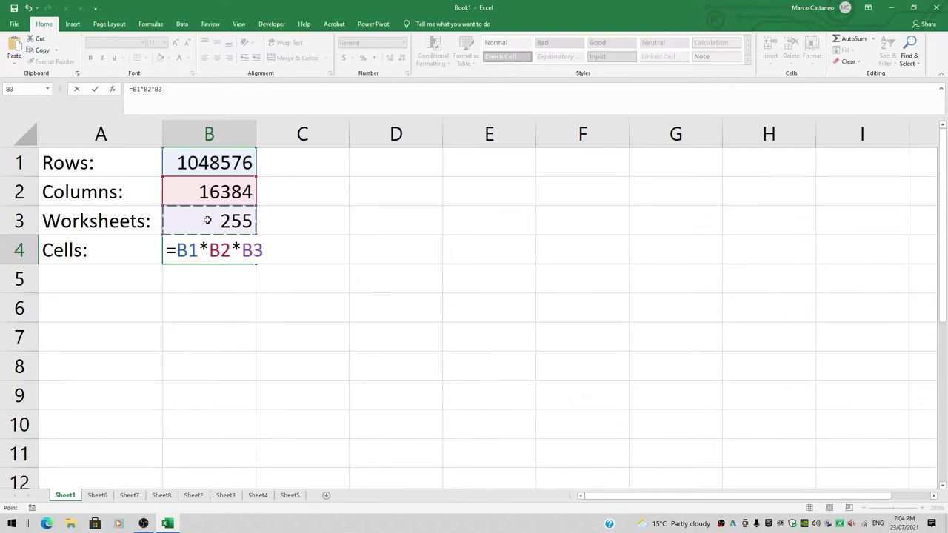
key("Return")
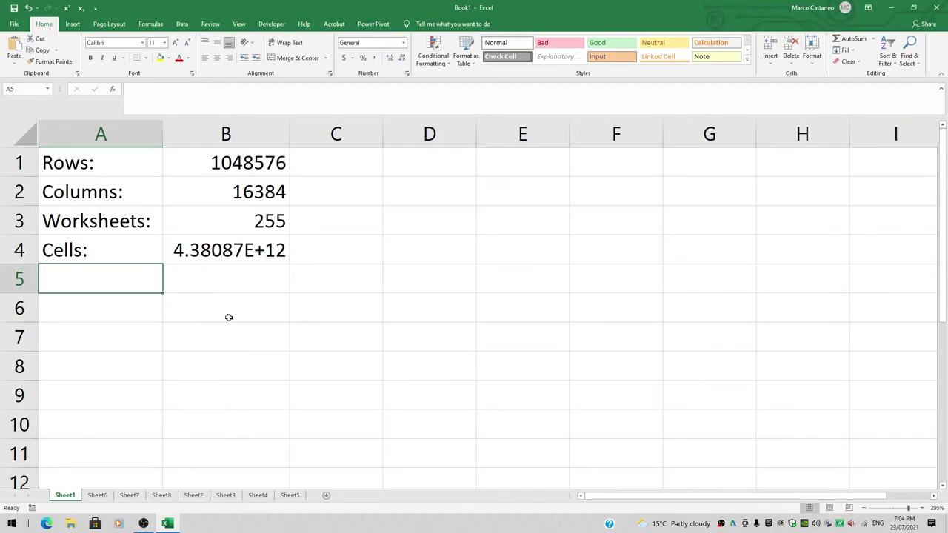
Format column B as Number with comma separators and no decimals, showing 4,380,866,641,920.
left_click(226, 134)
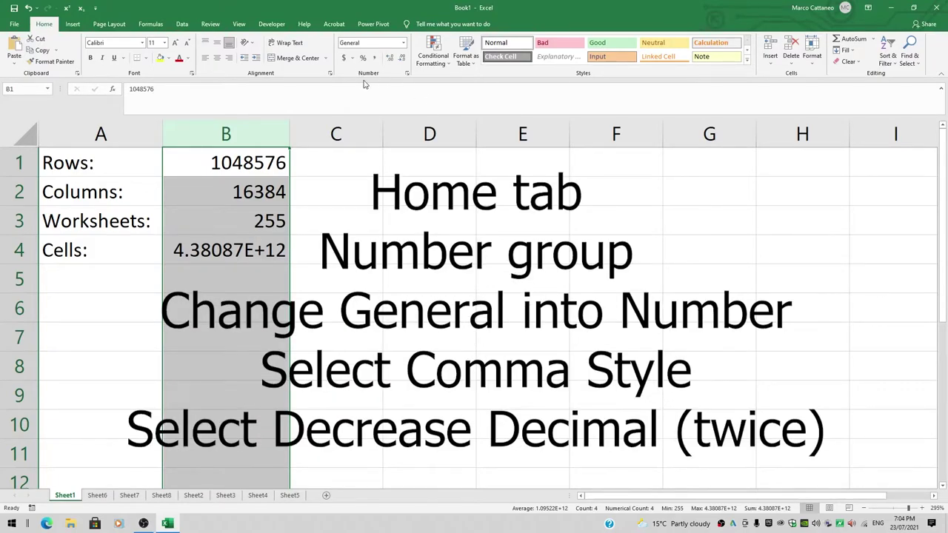
left_click(403, 43)
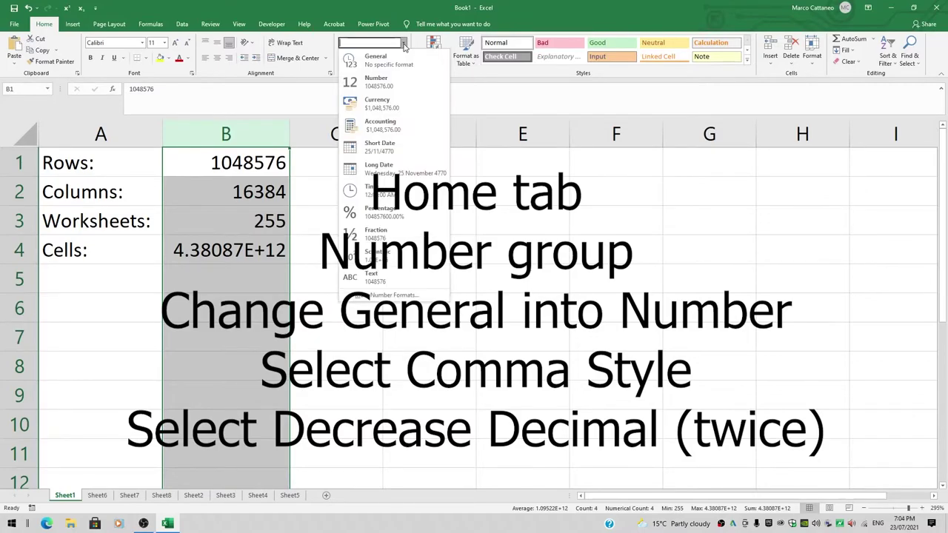
left_click(378, 77)
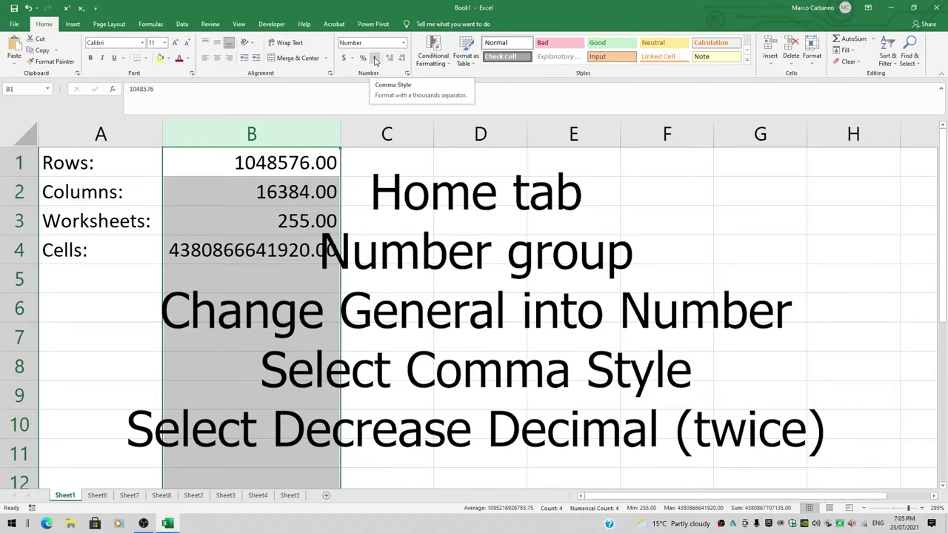
left_click(375, 60)
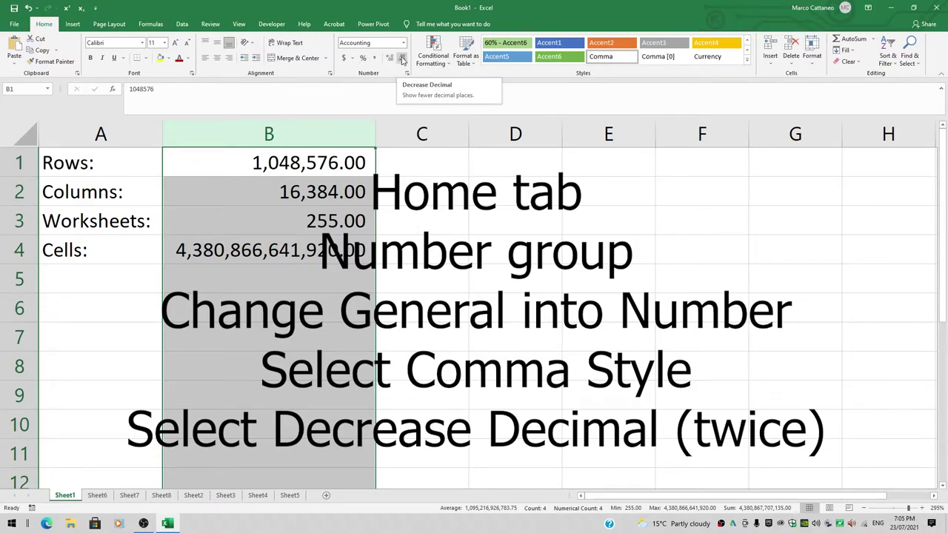
left_click(402, 59)
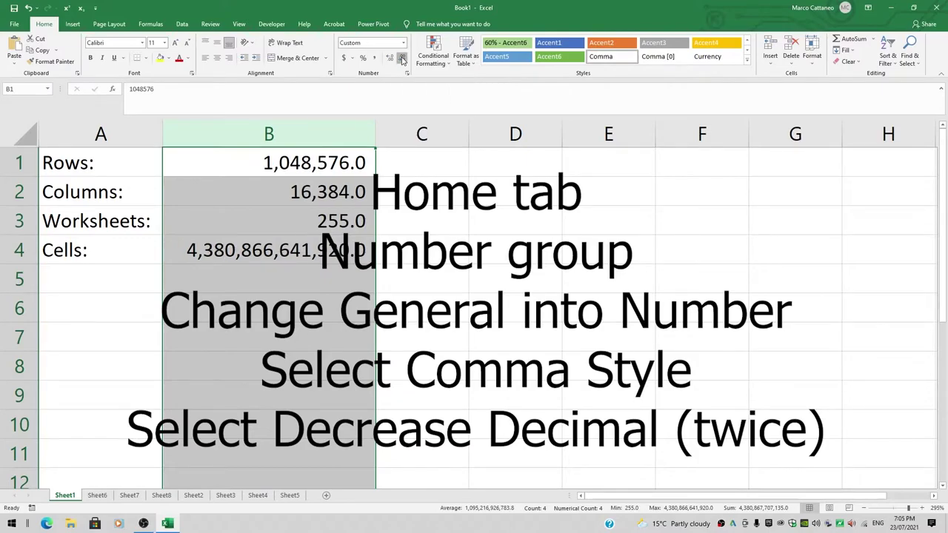
left_click(402, 58)
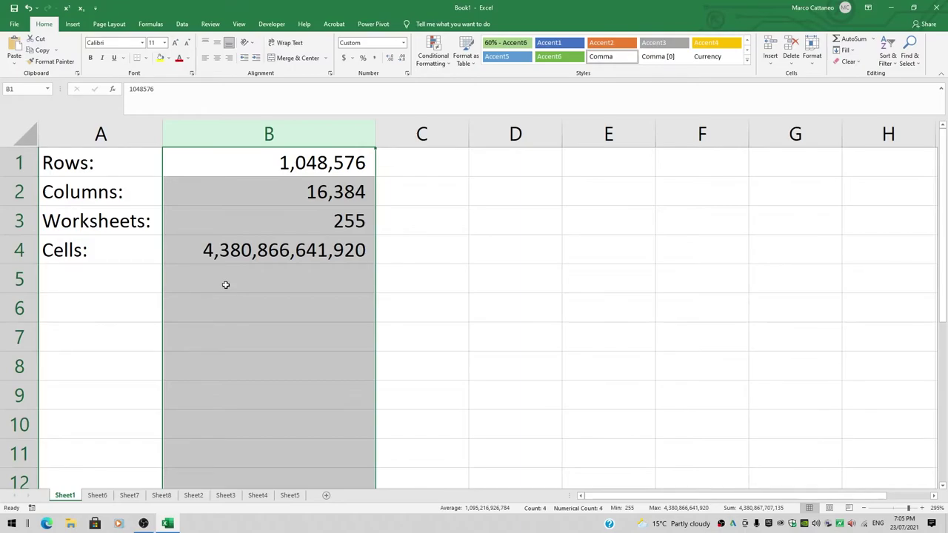
left_click(72, 275)
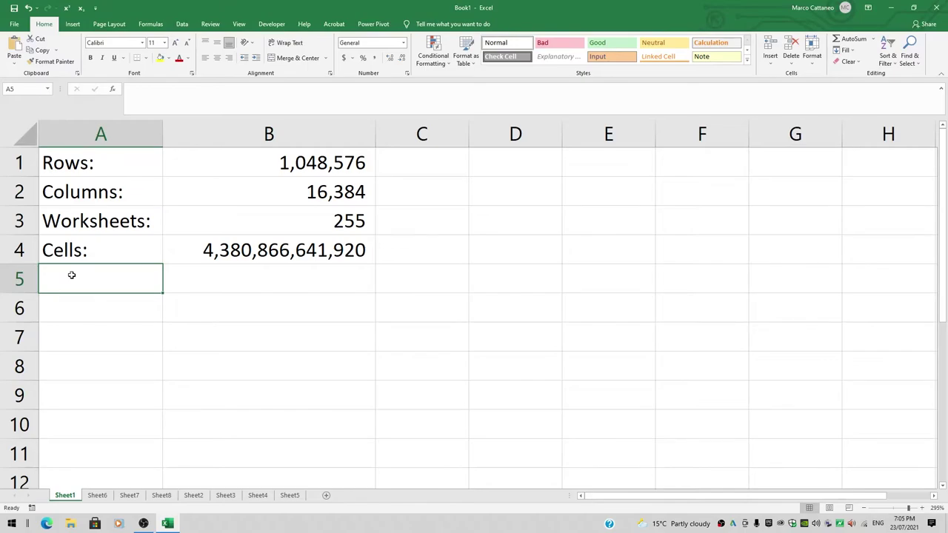
Label A5 'Seconds:' and enter =B4 in B5 to show 4,380,866,641,920.
type("seconds")
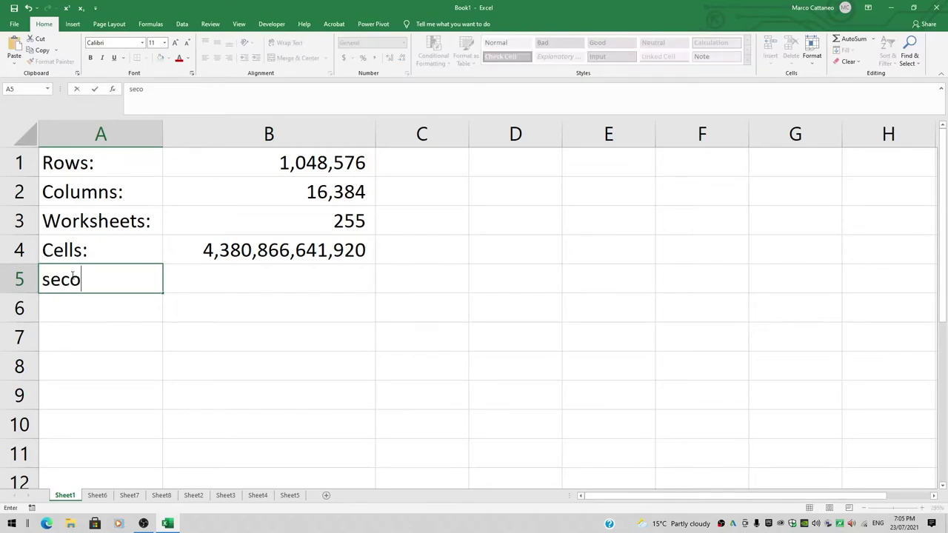
key("BackSpace")
key("BackSpace")
key("BackSpace")
key("BackSpace")
key("BackSpace")
key("BackSpace")
key("BackSpace")
type("Seconds:")
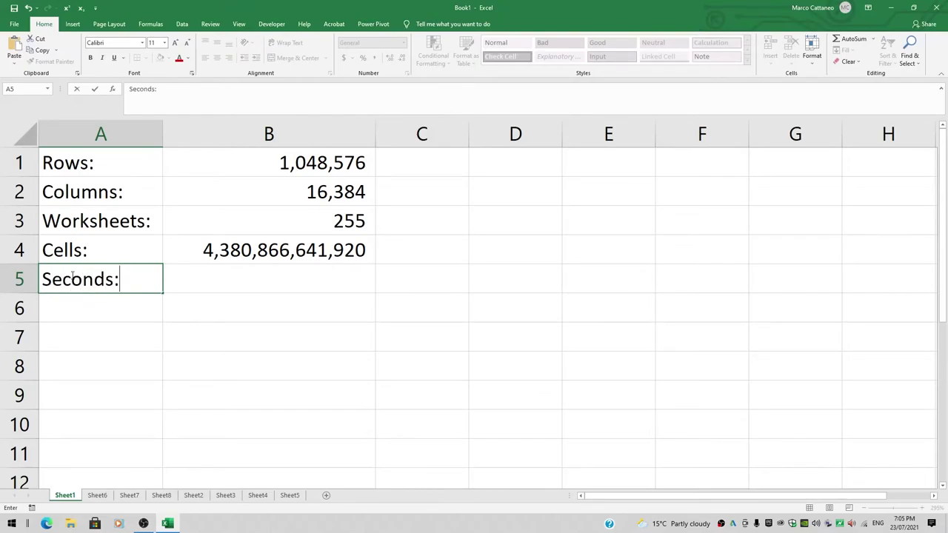
key("Tab")
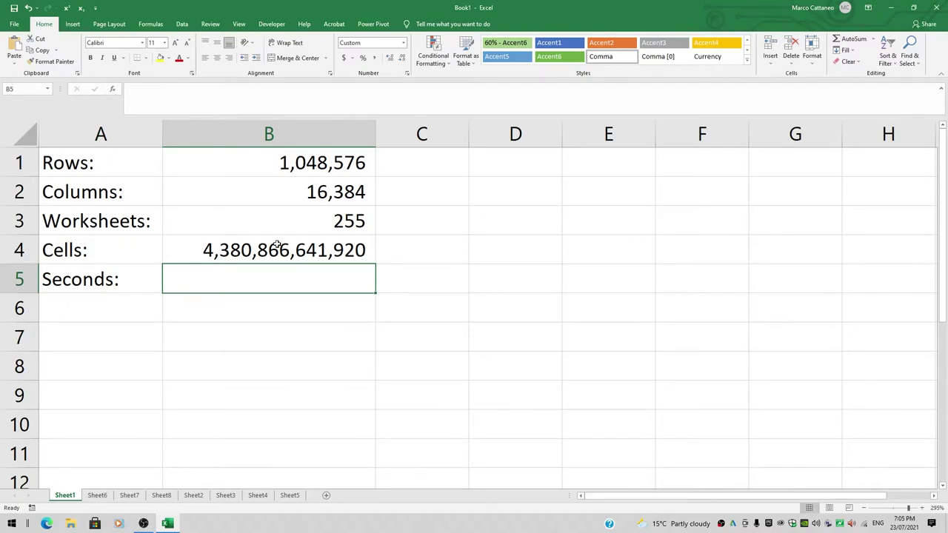
type("=")
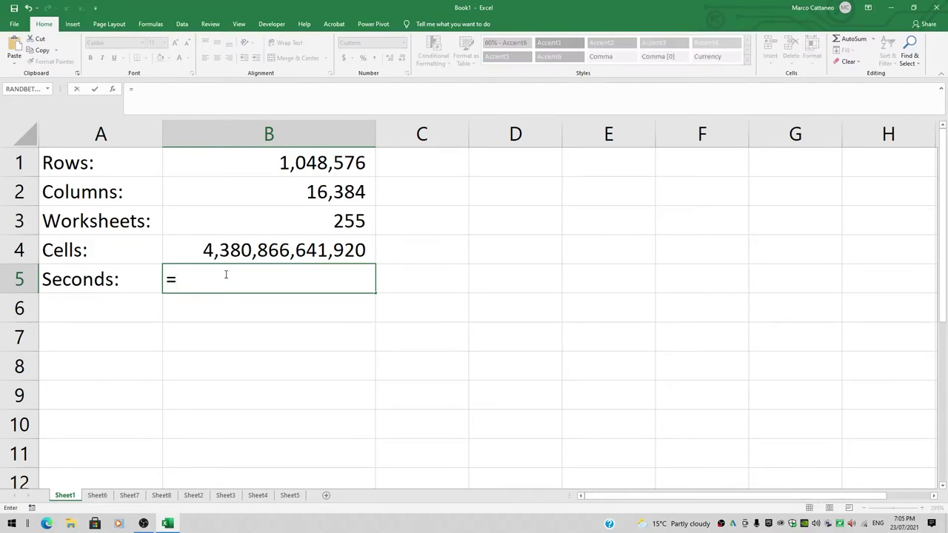
left_click(291, 251)
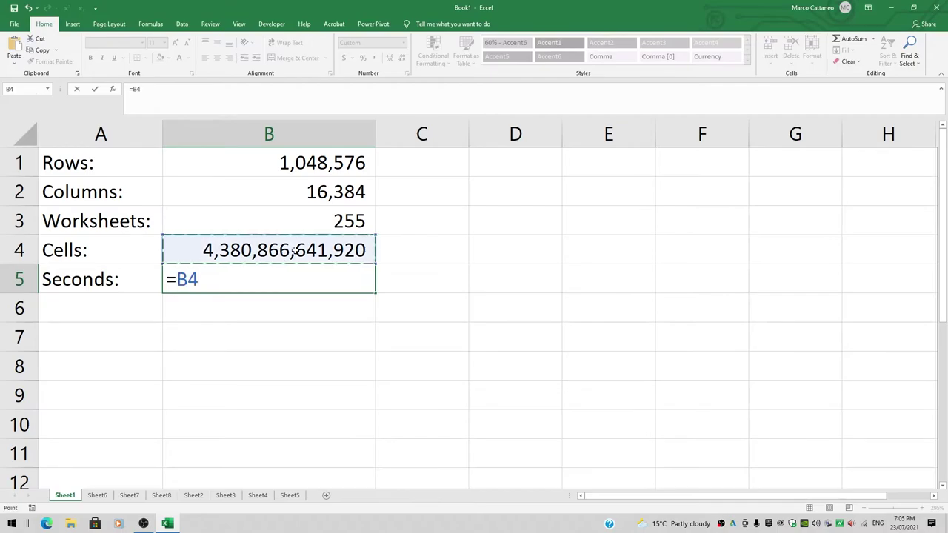
key("Return")
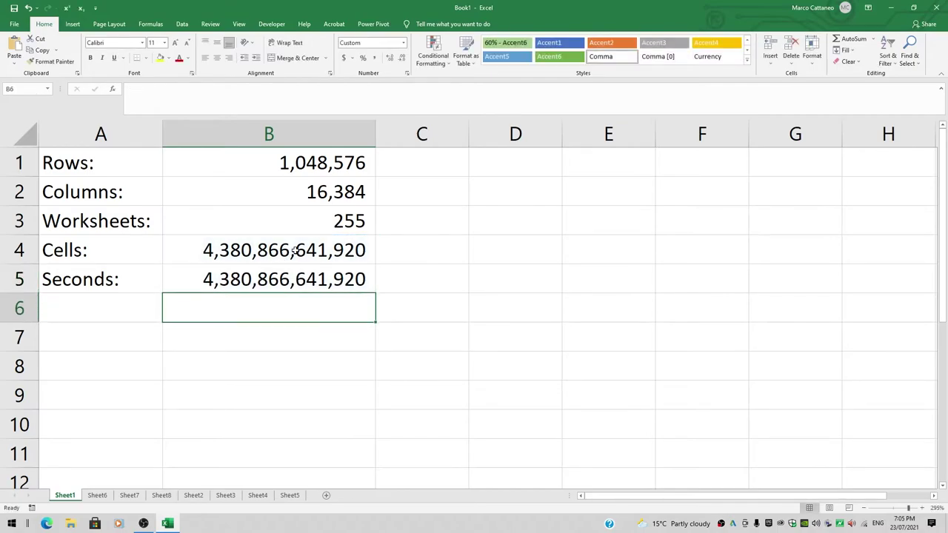
Label cell A6 'Minutes:'.
key("Left")
type("Minutes:")
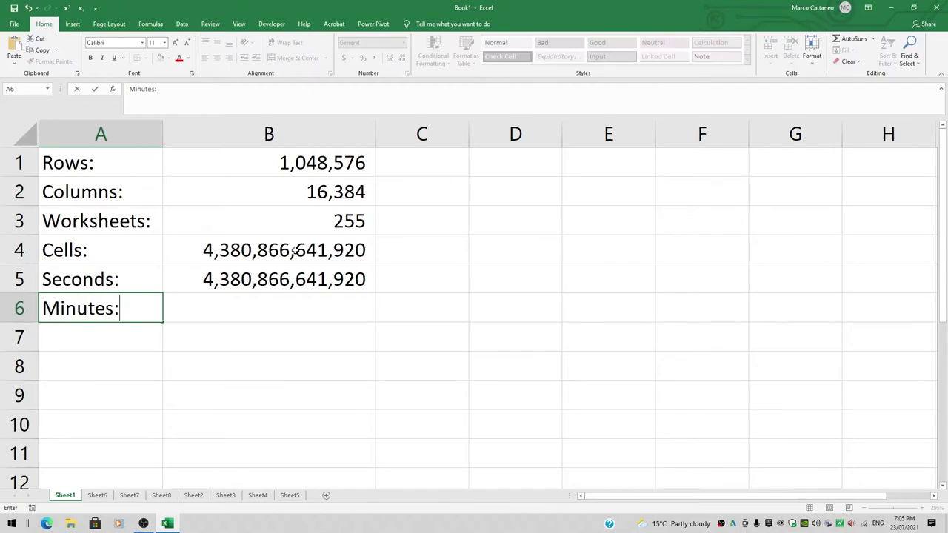
key("Tab")
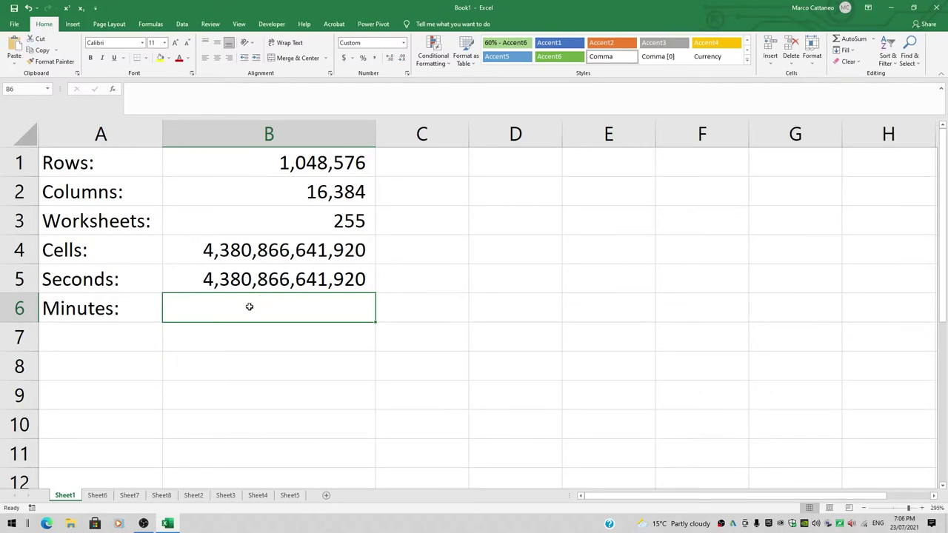
Enter =B5/60 in B6, giving 73,014,444,032 minutes.
type("=")
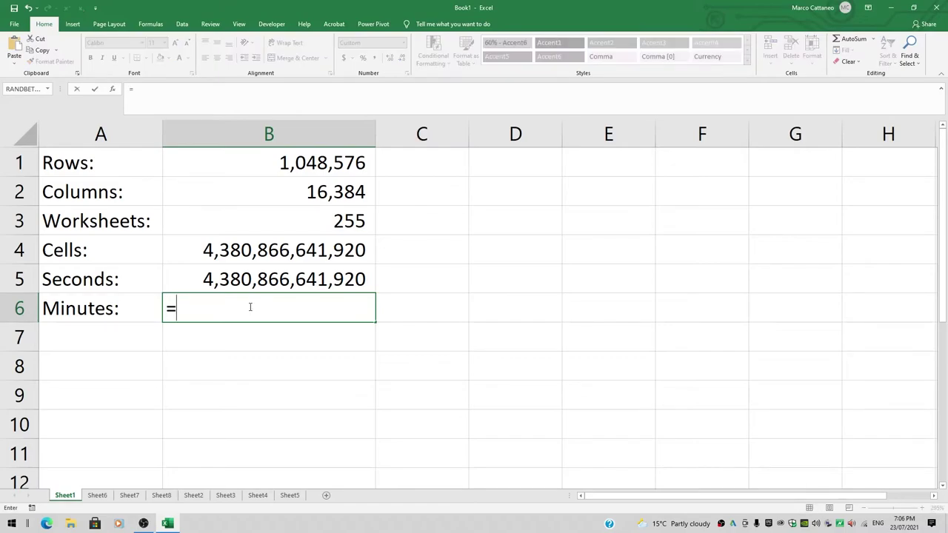
left_click(281, 279)
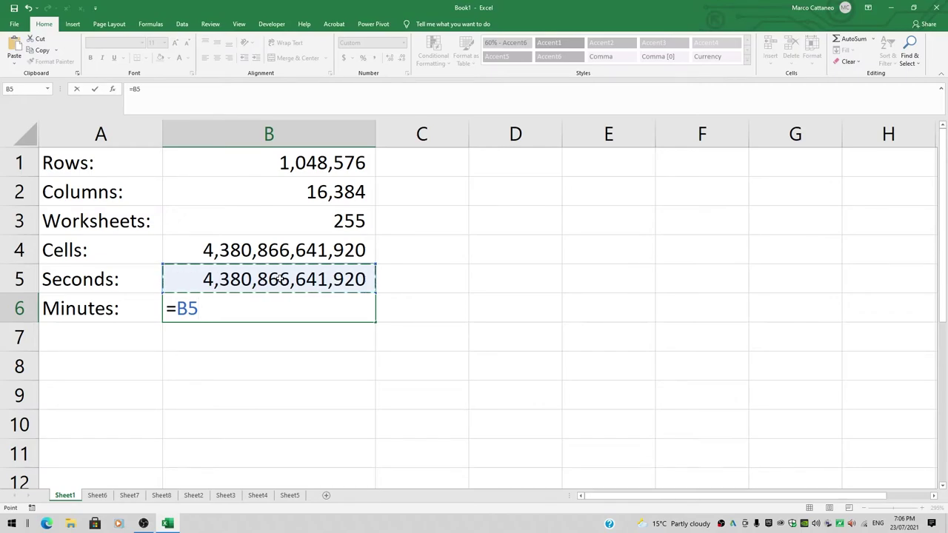
type("/60")
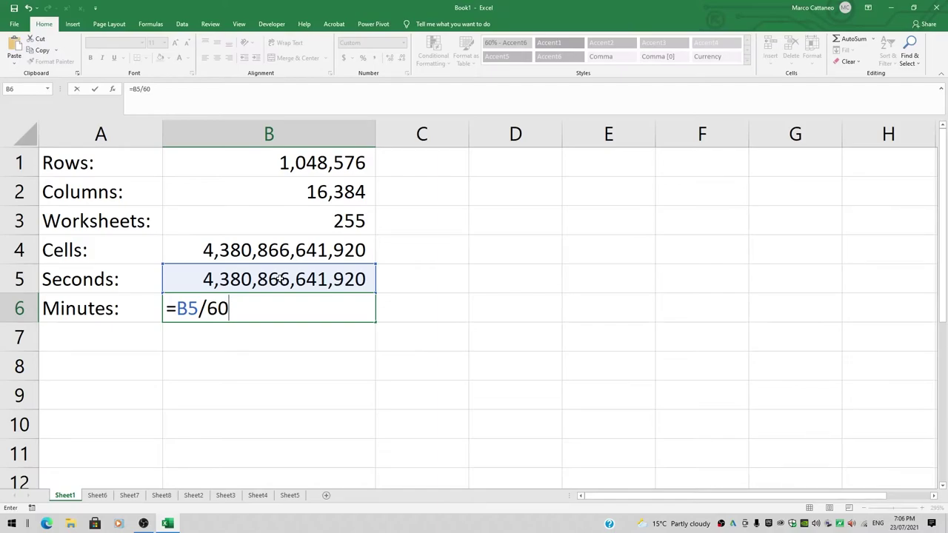
key("Return")
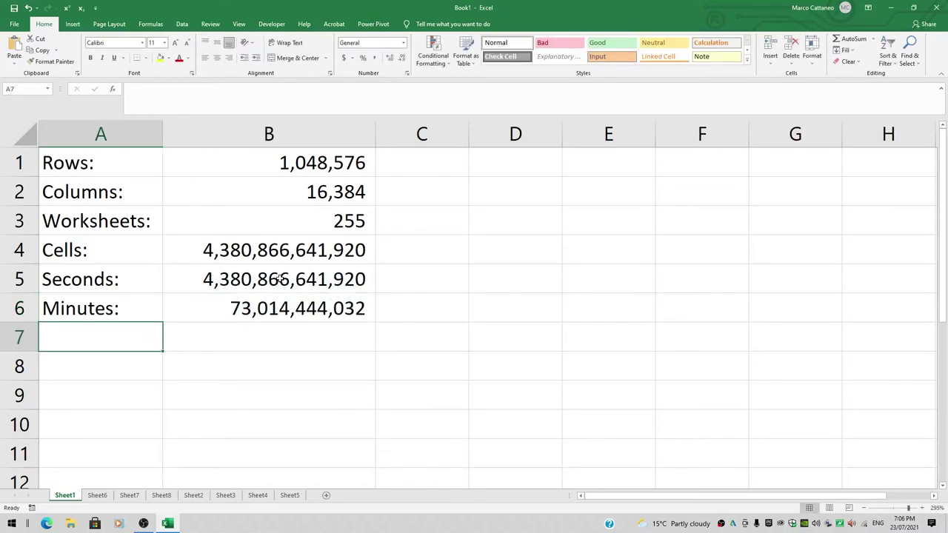
Add an 'Hours:' row with =B6/60 in B7, giving 1,216,907,401.
type("Hours:")
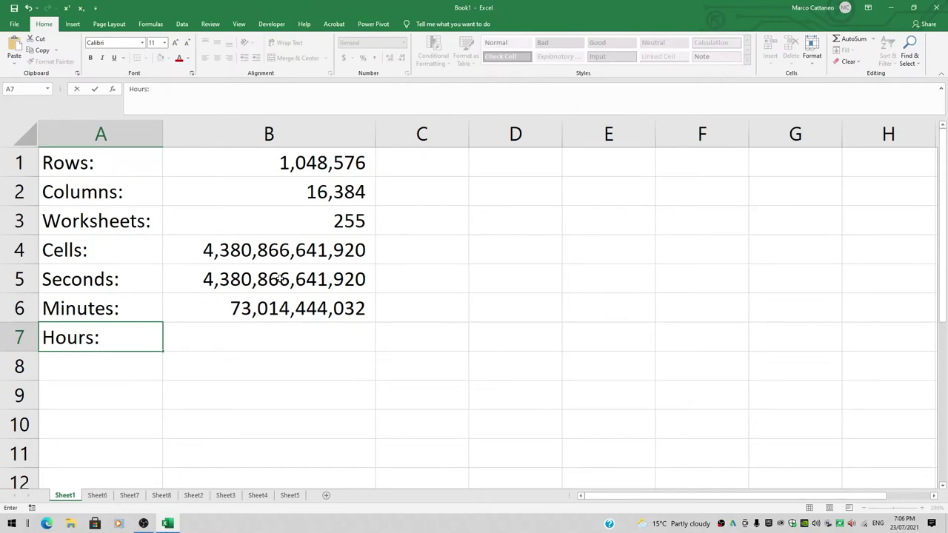
key("Tab")
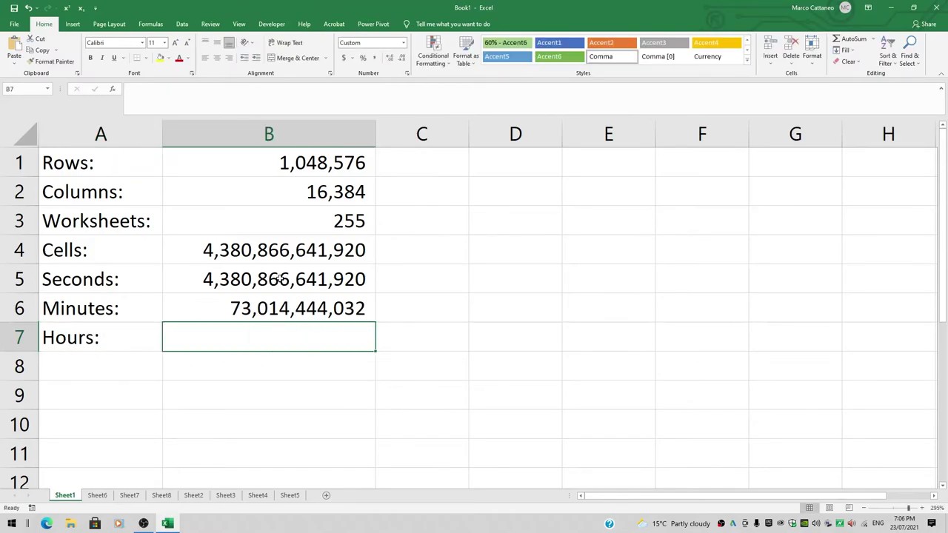
type("=")
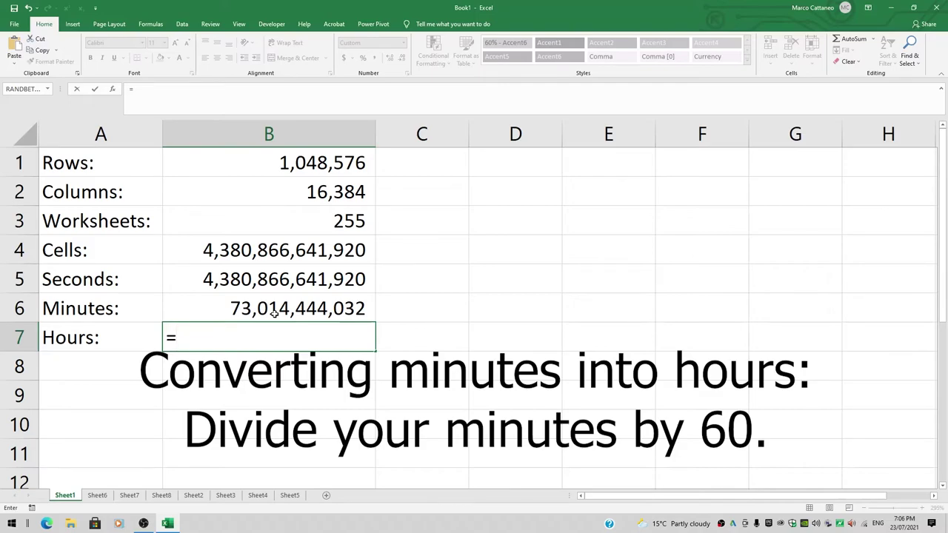
left_click(292, 311)
type("/60")
key("Return")
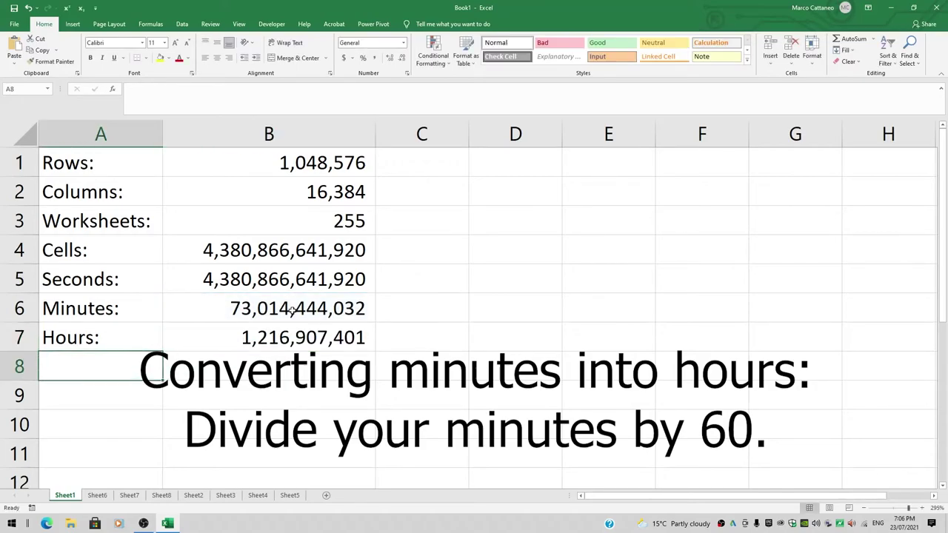
Add a 'Days:' row with =B7/24 in B8, giving 50,704,475.
type("Days:")
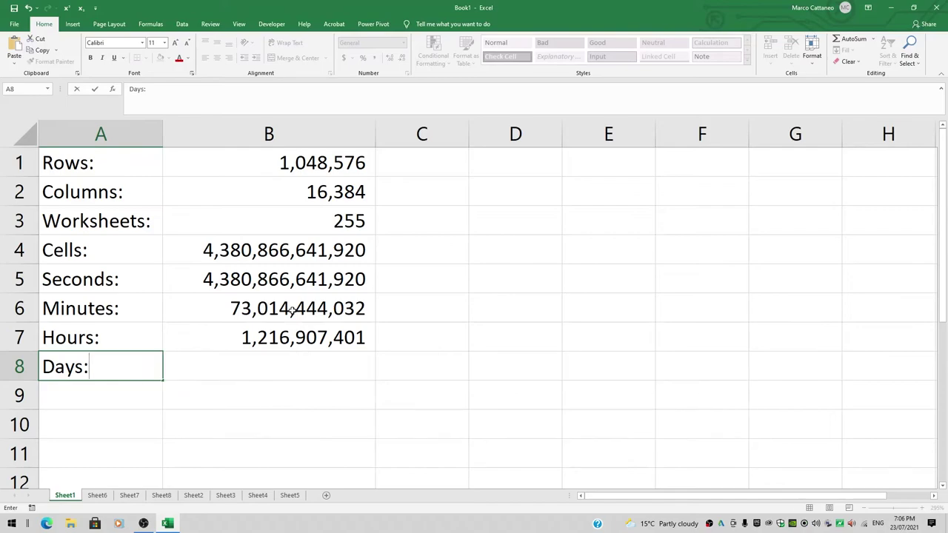
key("Tab")
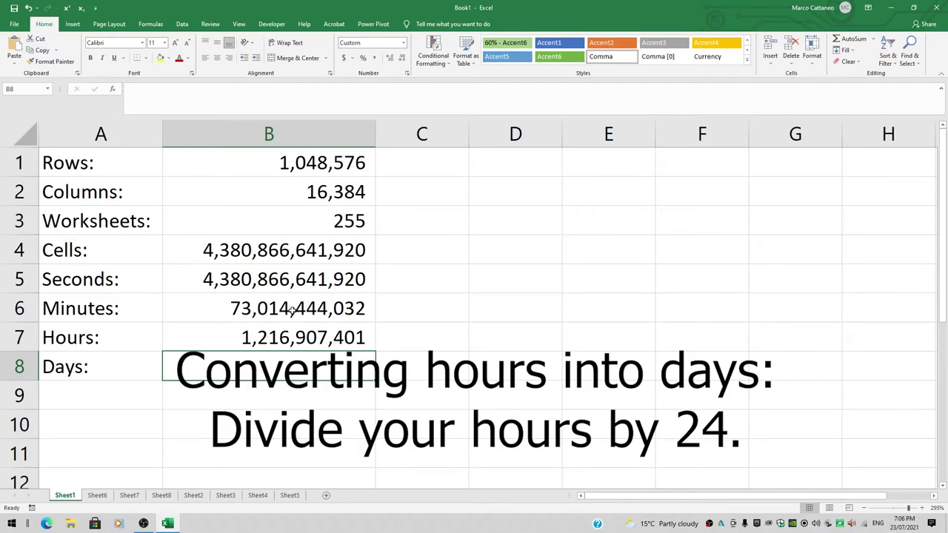
type("=")
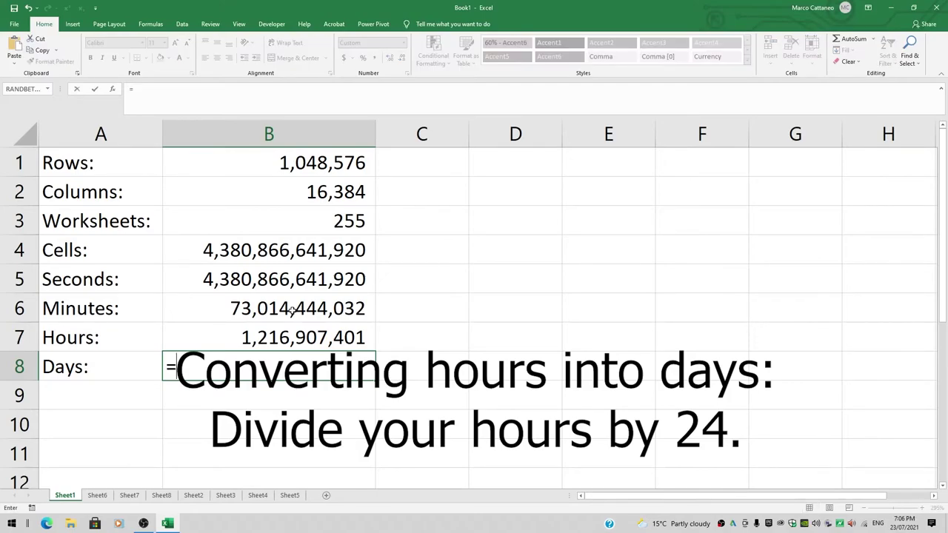
left_click(265, 338)
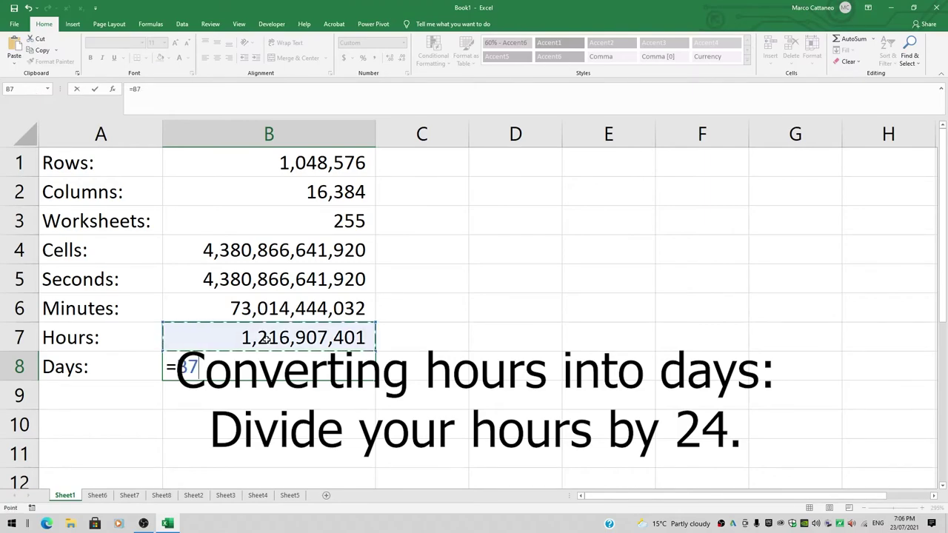
type("/24")
key("Return")
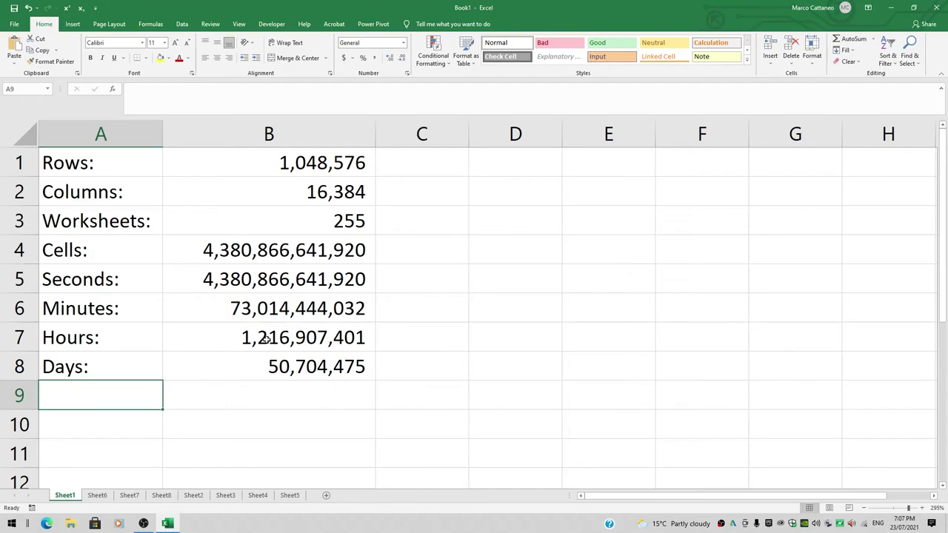
Label A9 'Years:' and enter =B8/365.25 in B9, showing 138,821.
type("Years:")
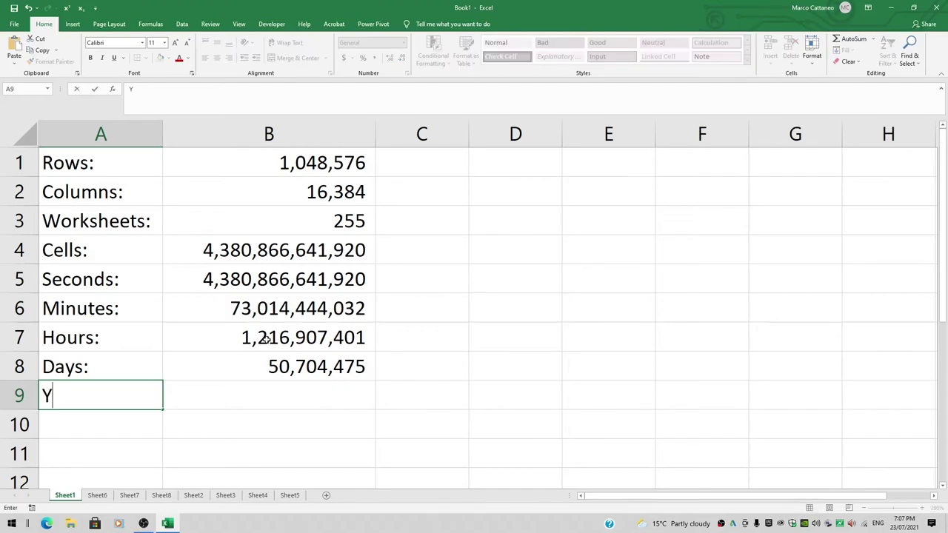
key("Tab")
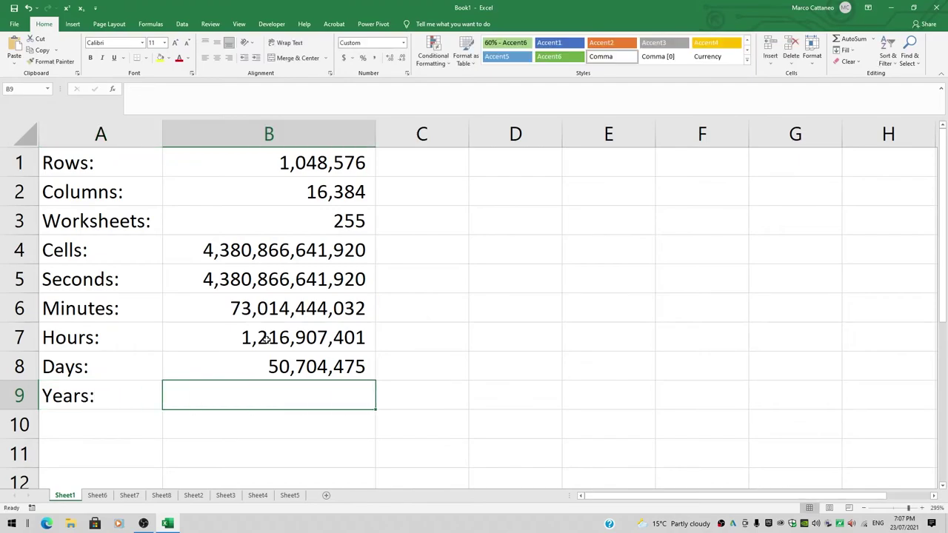
type("=")
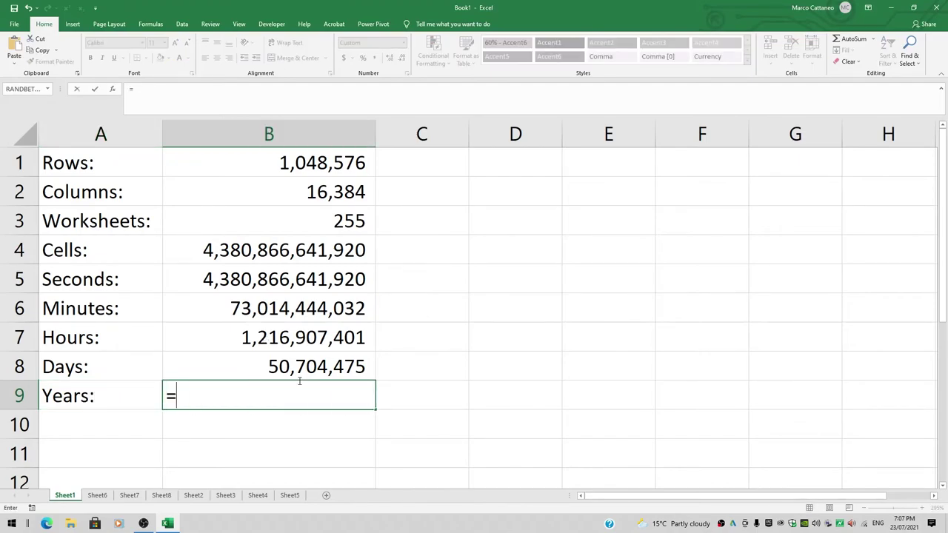
left_click(302, 371)
type("/")
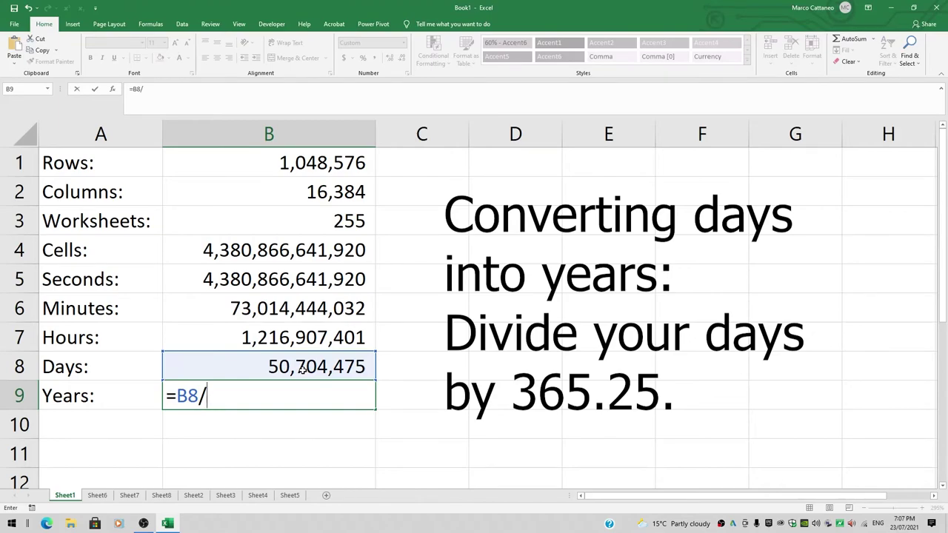
type("365.25")
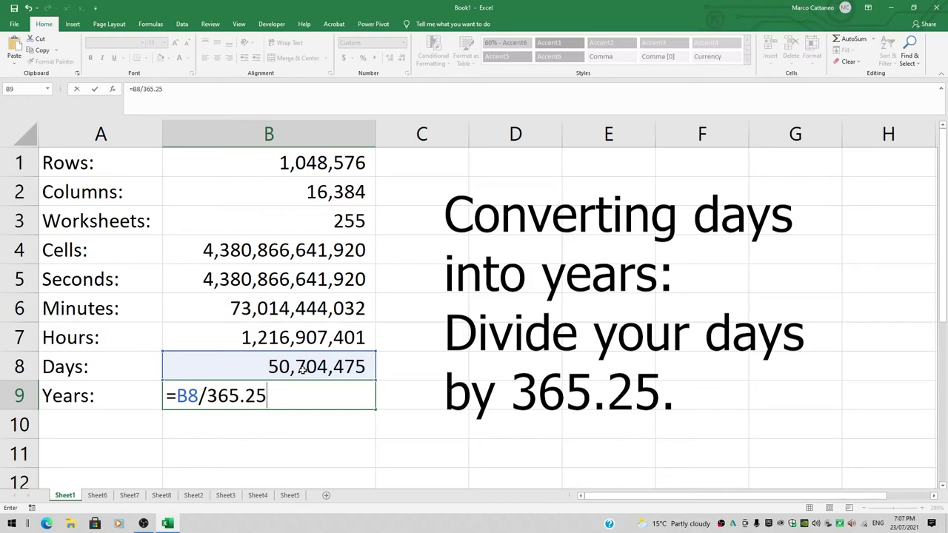
key("Return")
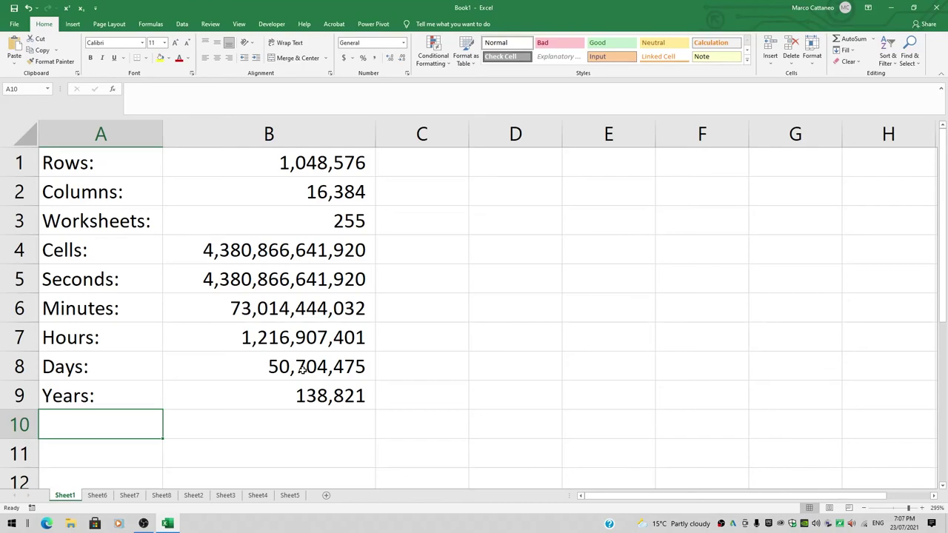
Label A10 'PopTime:' and enter =B9*3 in B10, showing 416,464.
type("PopT")
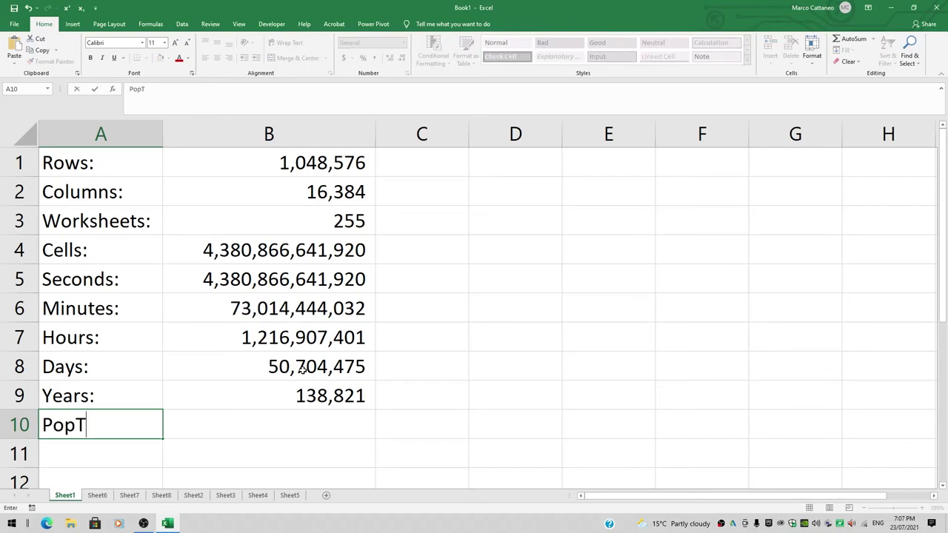
type("ime:")
key("Tab")
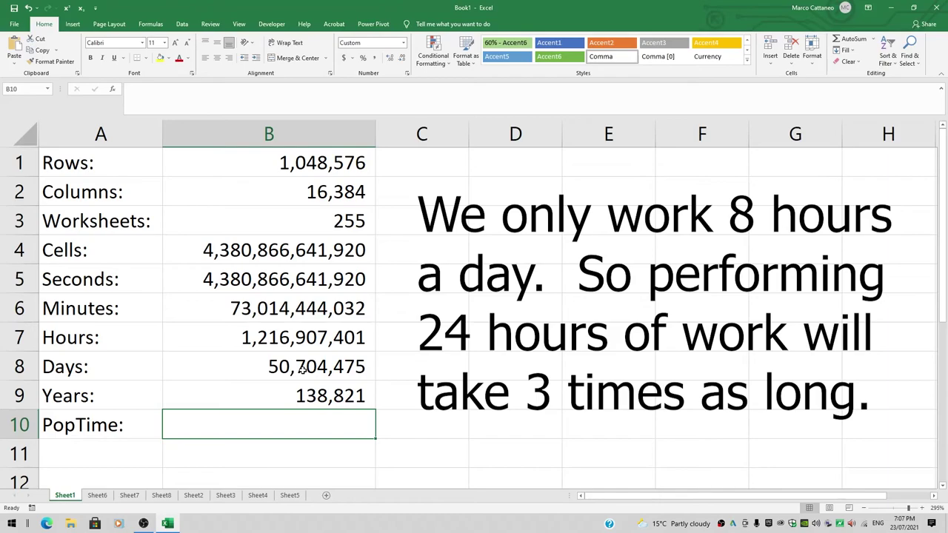
type("=")
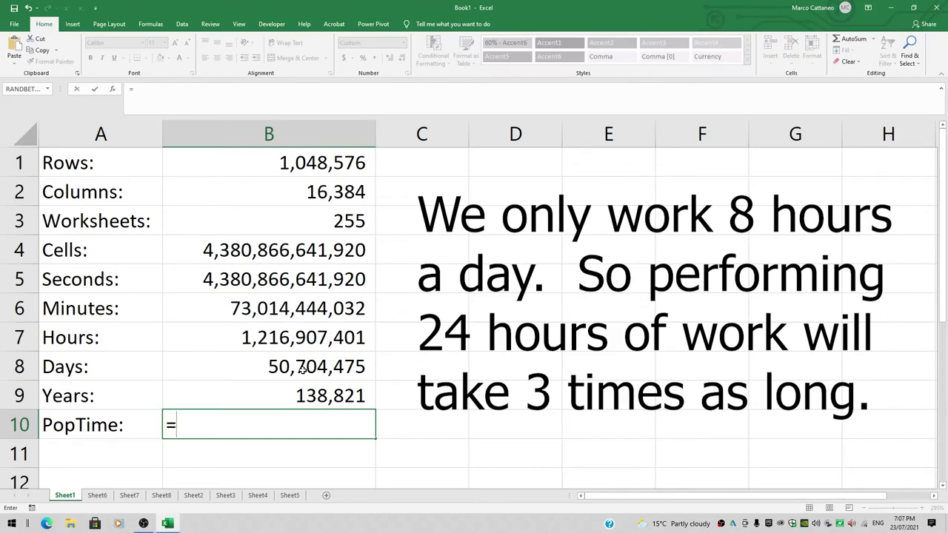
left_click(318, 394)
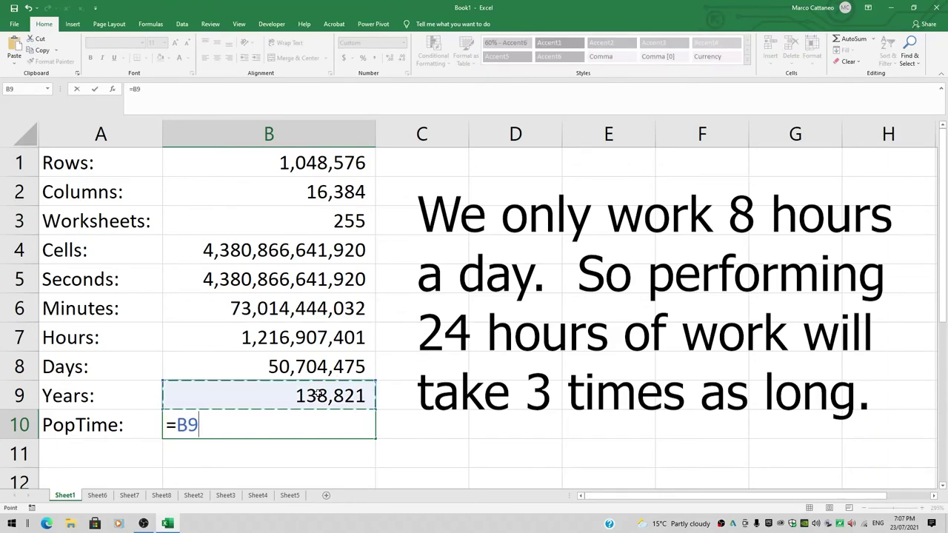
type("*3")
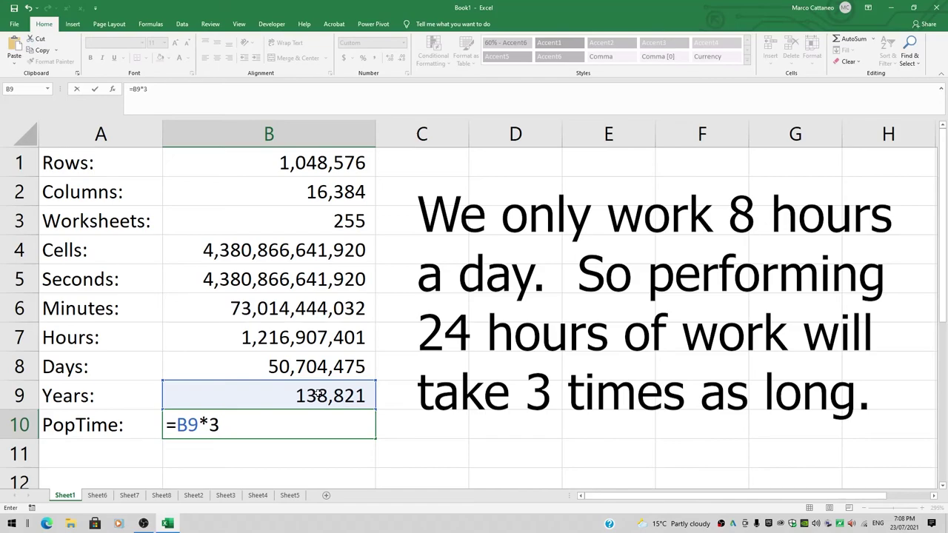
key("Return")
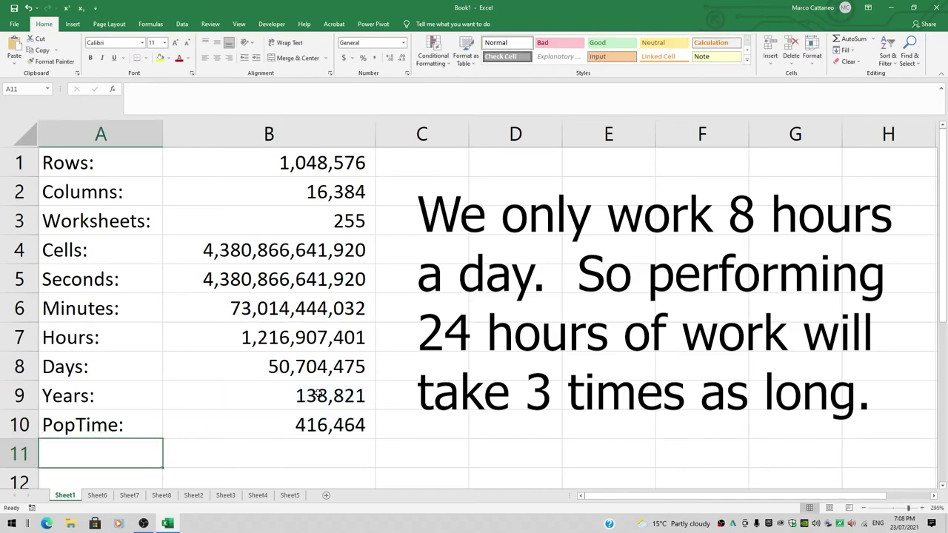
Give B10 a yellow fill and red text, enlarging the font to 18.
left_click(291, 425)
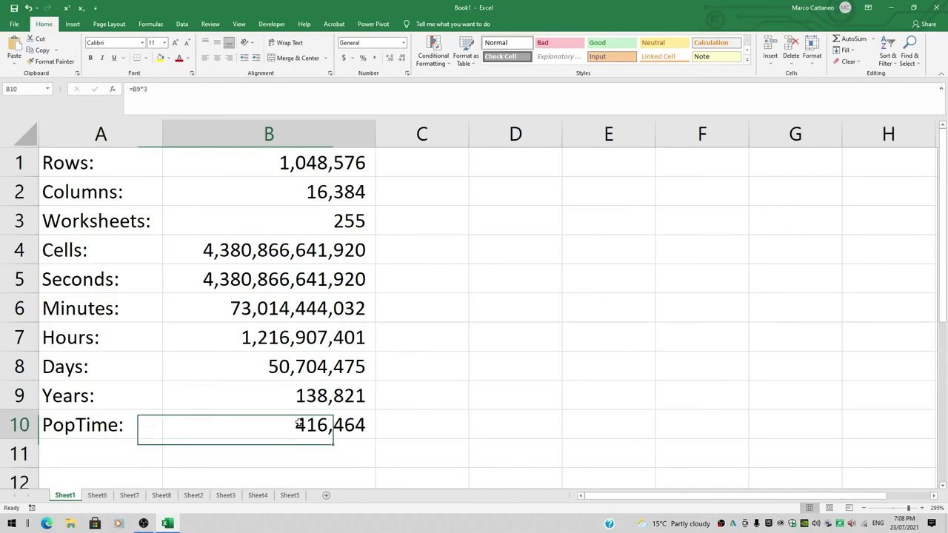
left_click(159, 60)
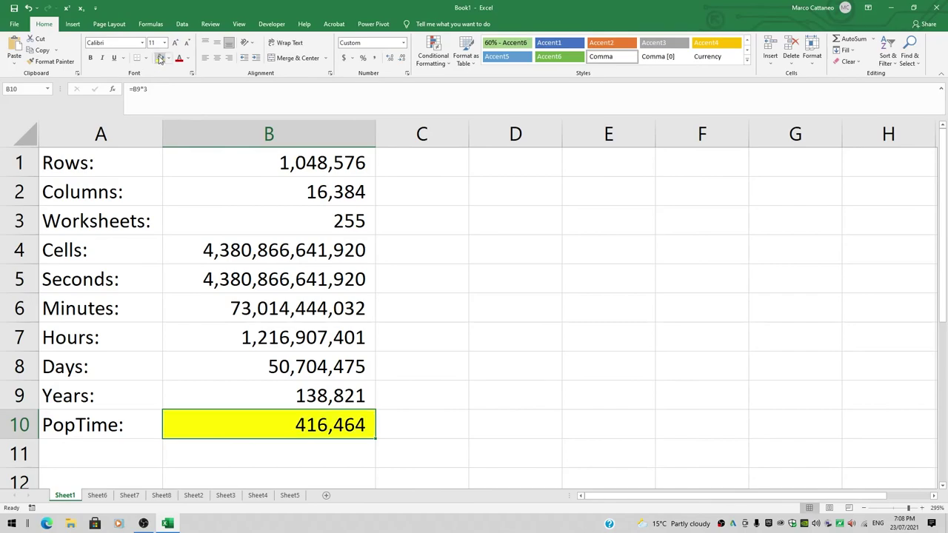
left_click(178, 60)
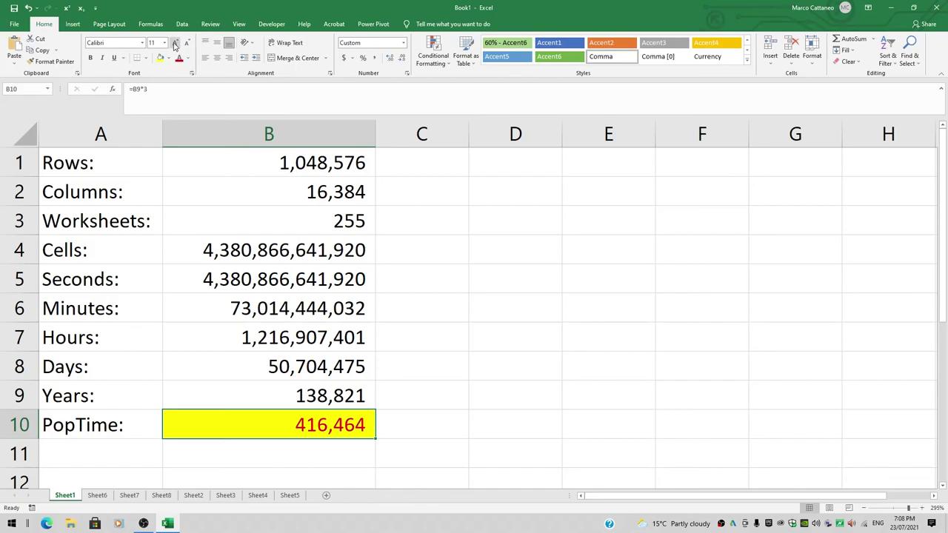
left_click(176, 43)
left_click(176, 43)
left_click(176, 43)
left_click(176, 43)
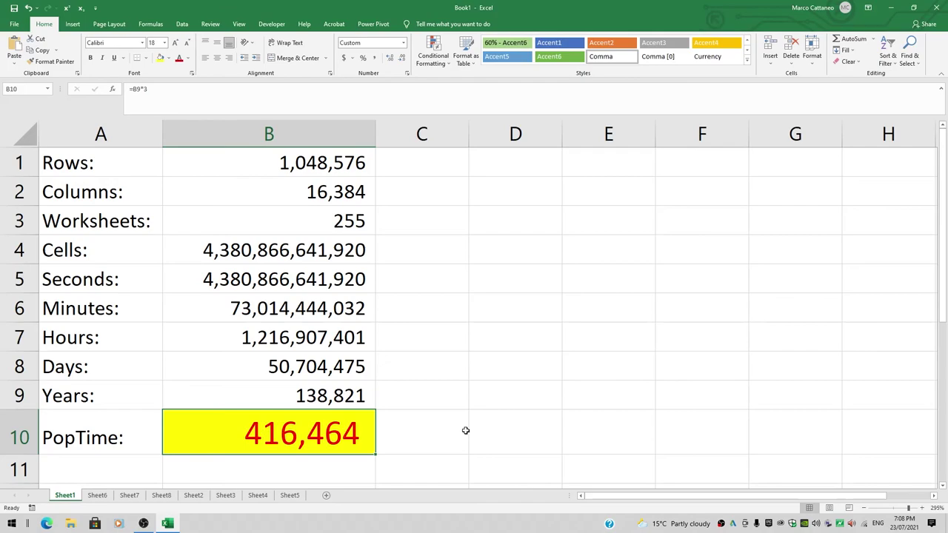
left_click(143, 524)
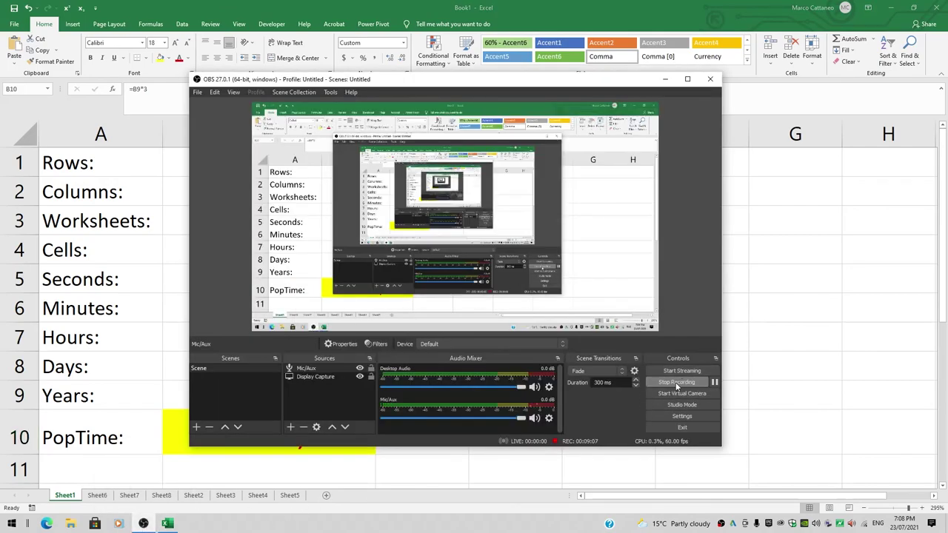